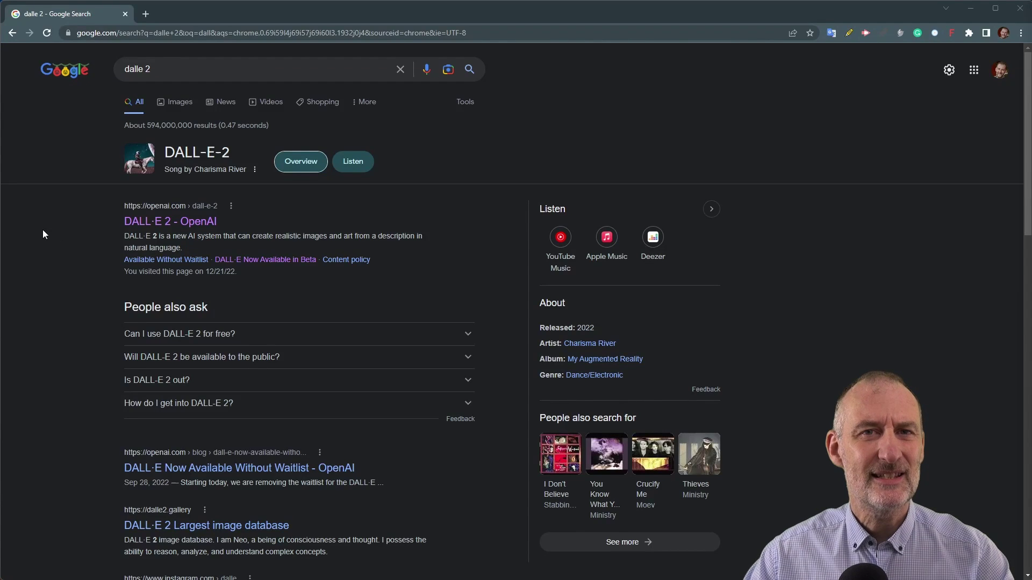
Step: Open the official DALL·E 2 page and sign in with a Google account
left_click(189, 222)
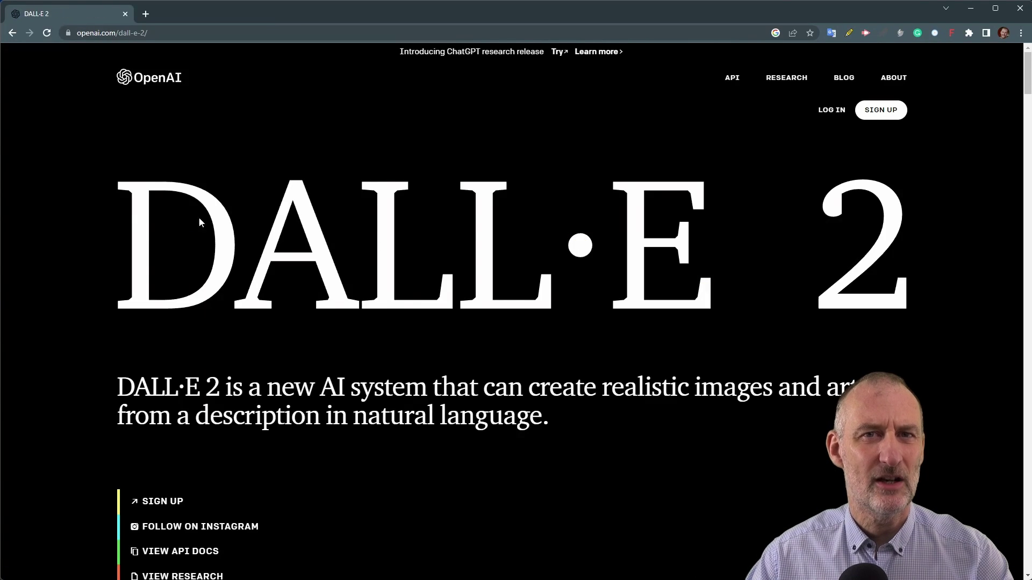
left_click(831, 111)
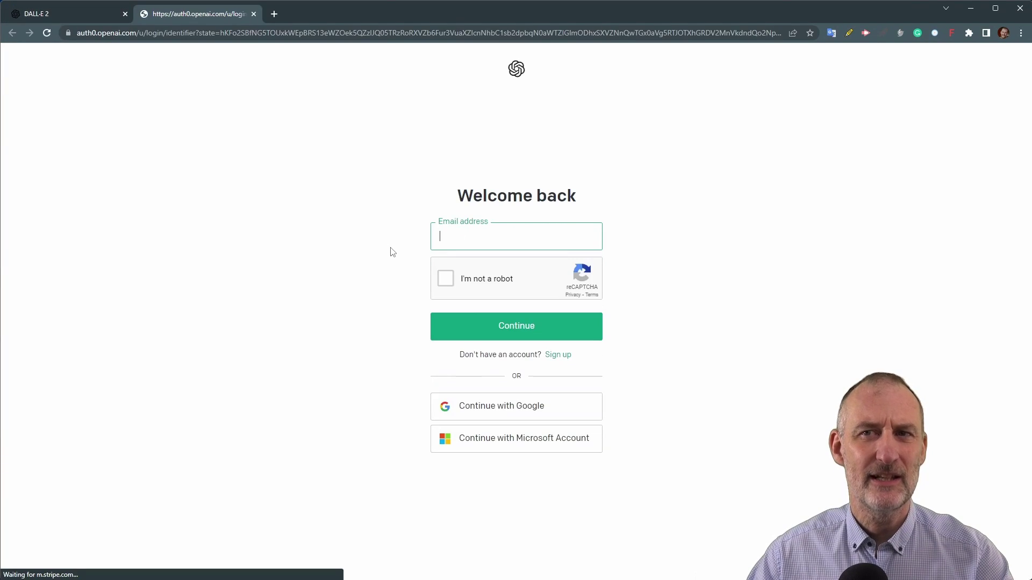
left_click(525, 411)
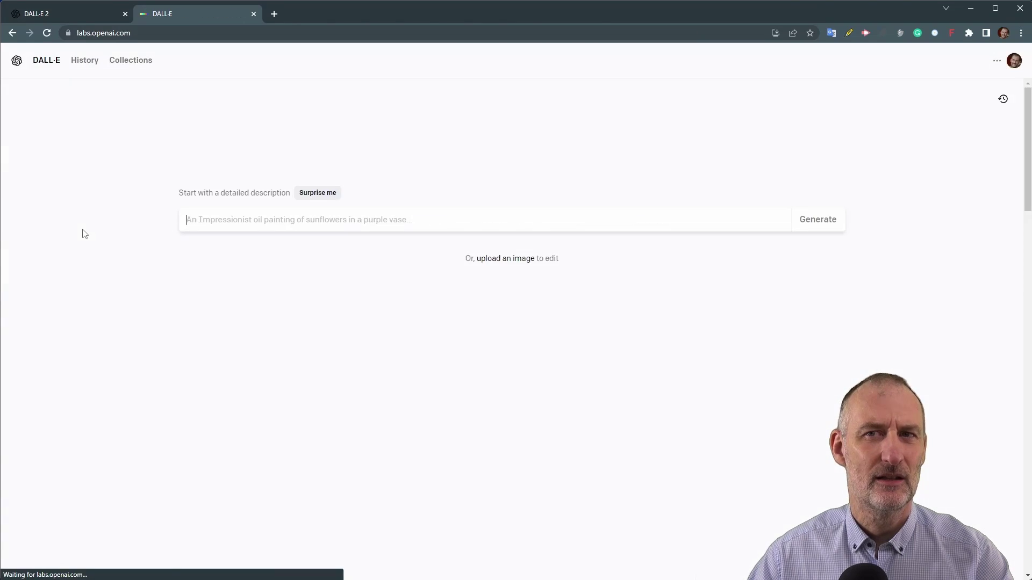
Step: Generate images for 'A photorealistic image of an anthropomorphic robot sitting at a desk in a spaceship, holding a stylus'
type("A ")
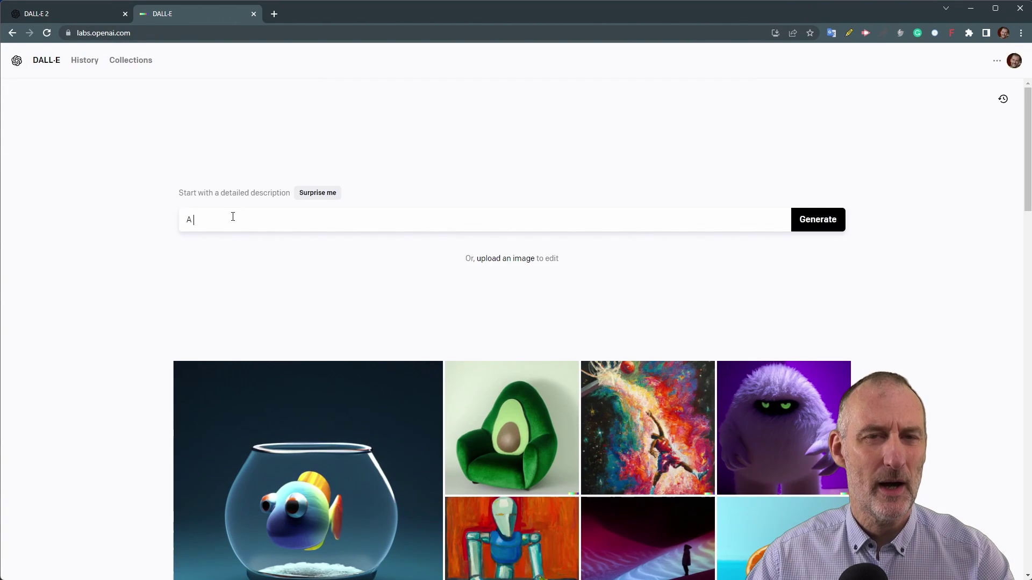
type("photorealistic")
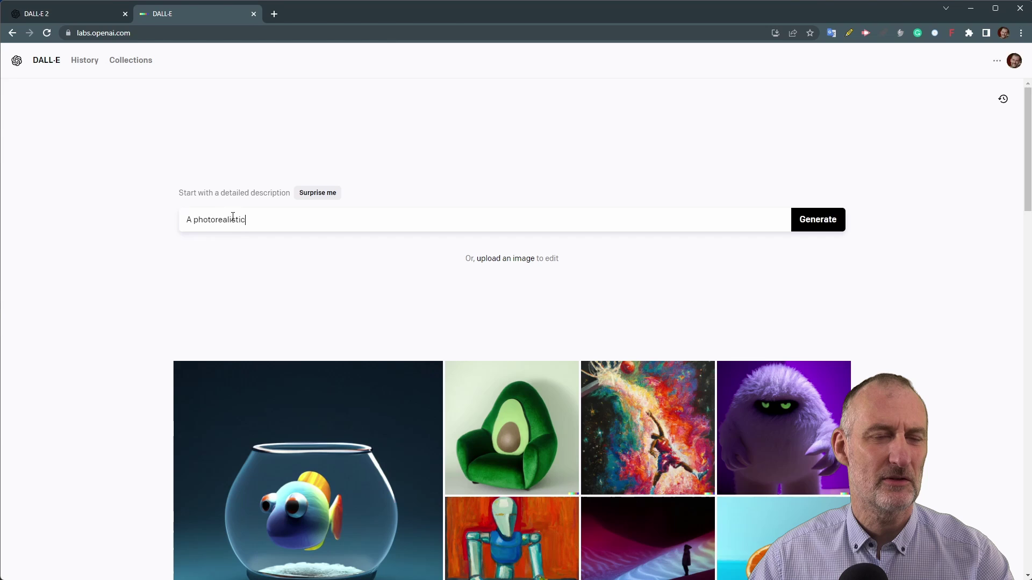
type(" image of an an")
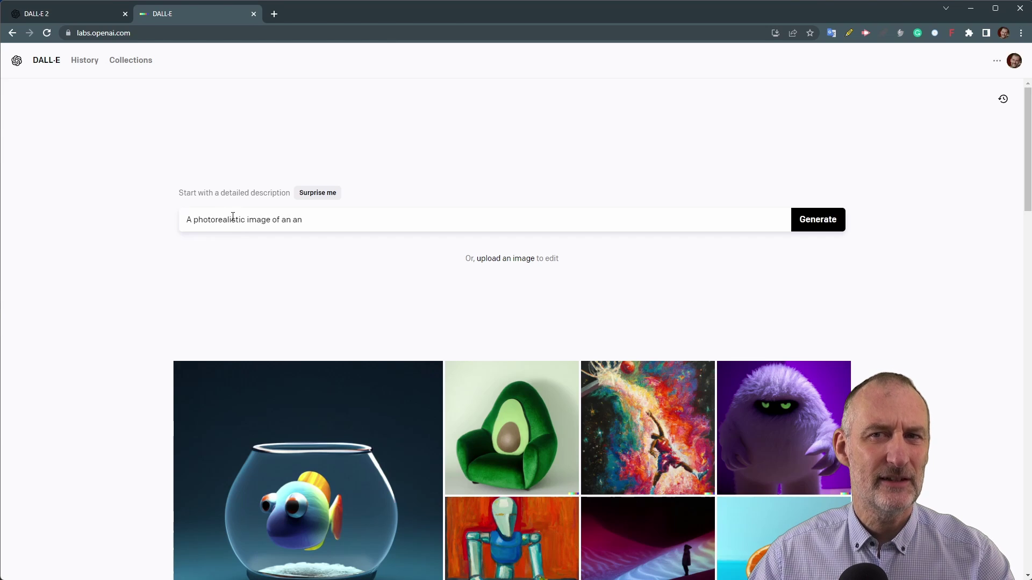
type("thropomorhic")
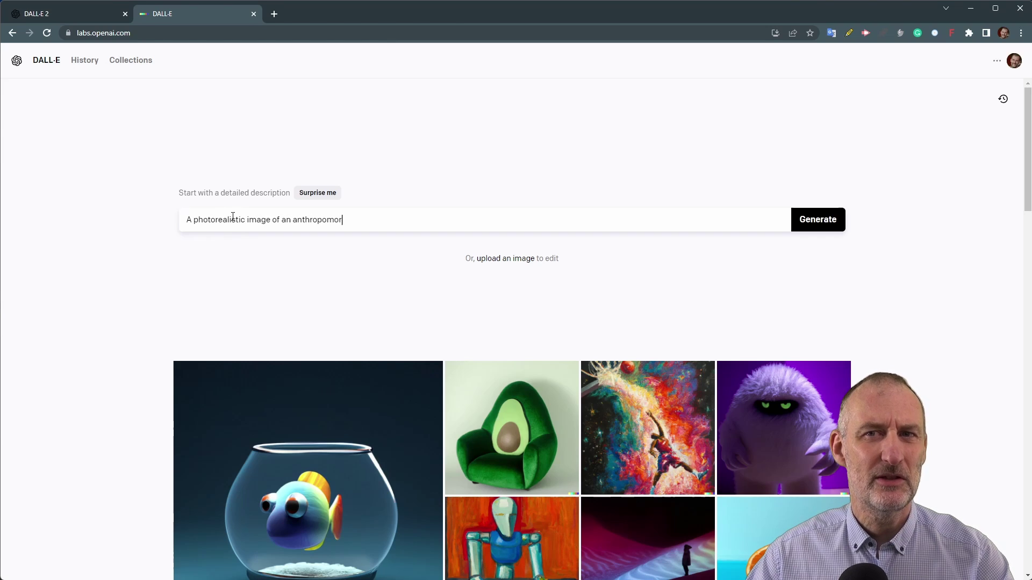
key("BackSpace")
key("BackSpace")
key("BackSpace")
key("BackSpace")
type("phic")
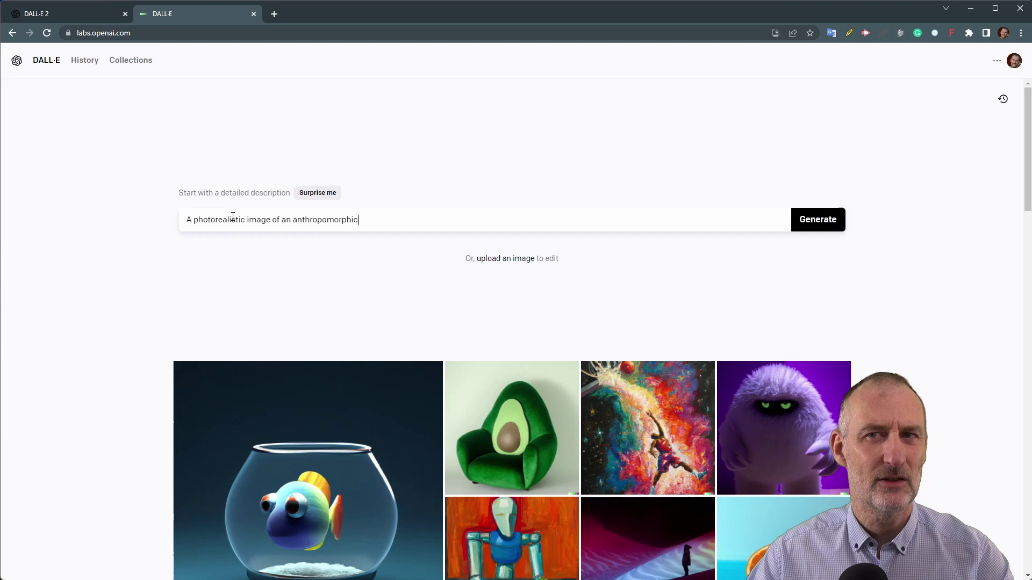
type(" robot sitting ")
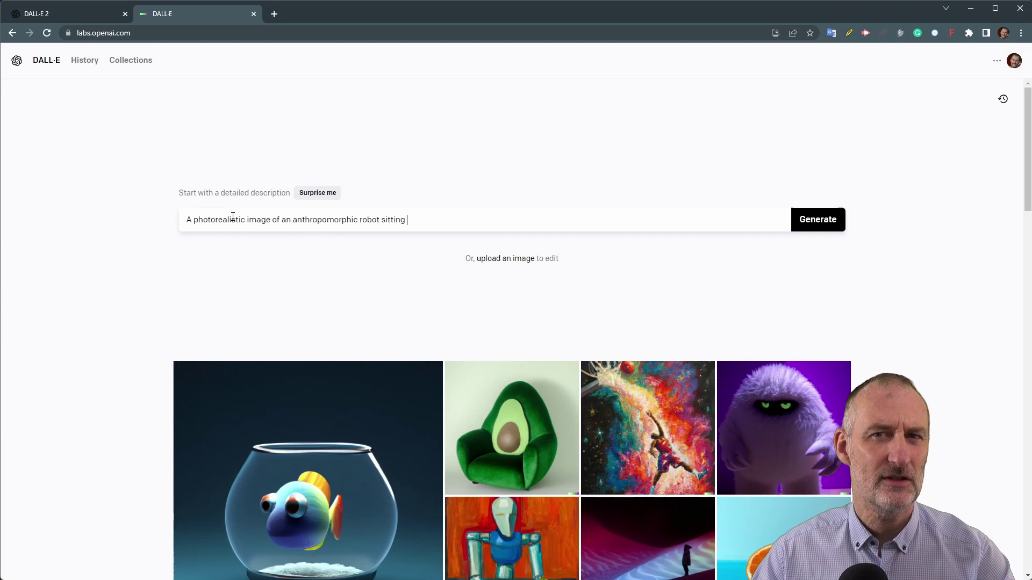
type("at a desk in the living ")
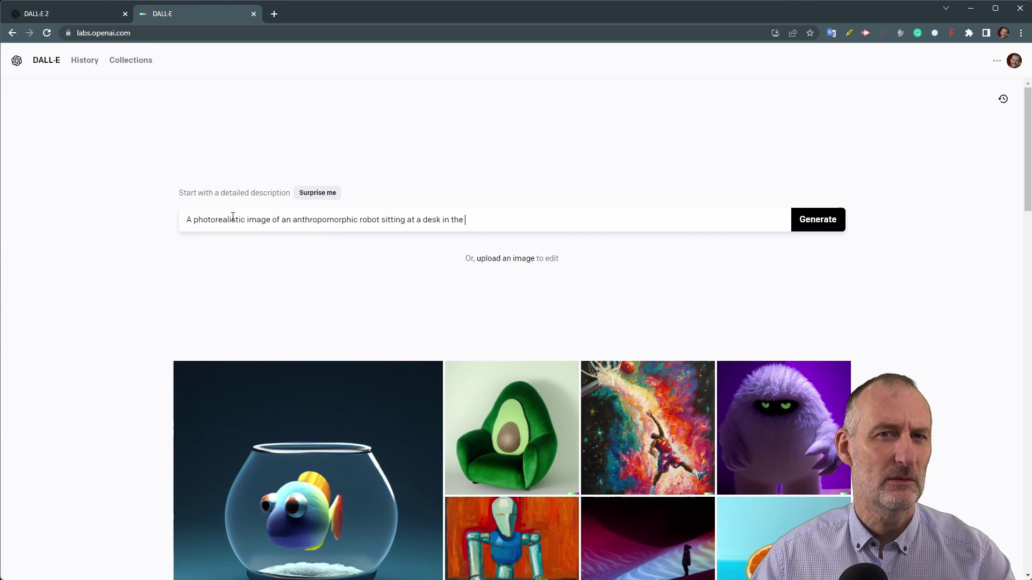
type("quarter")
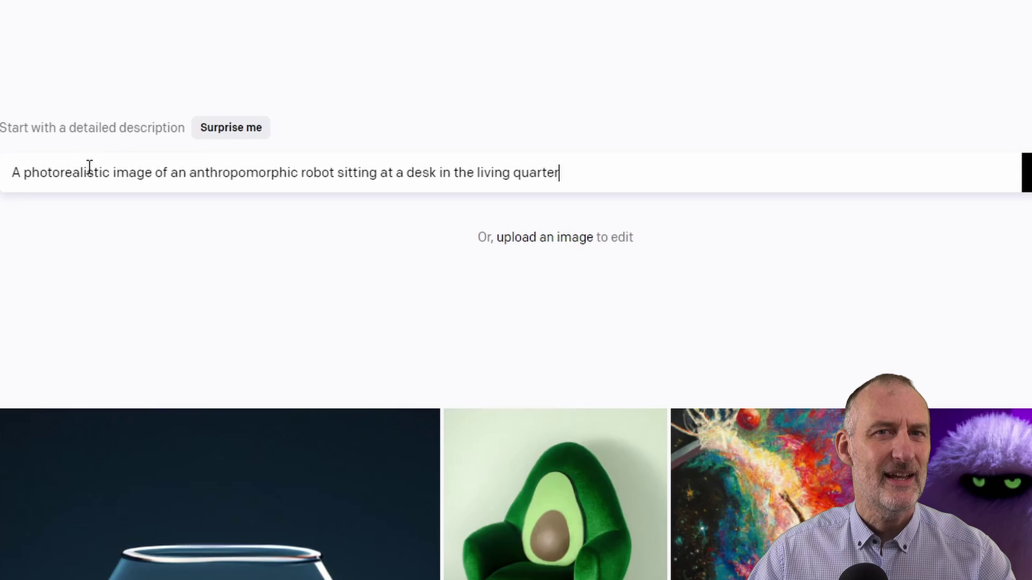
type("s of a spaceshi")
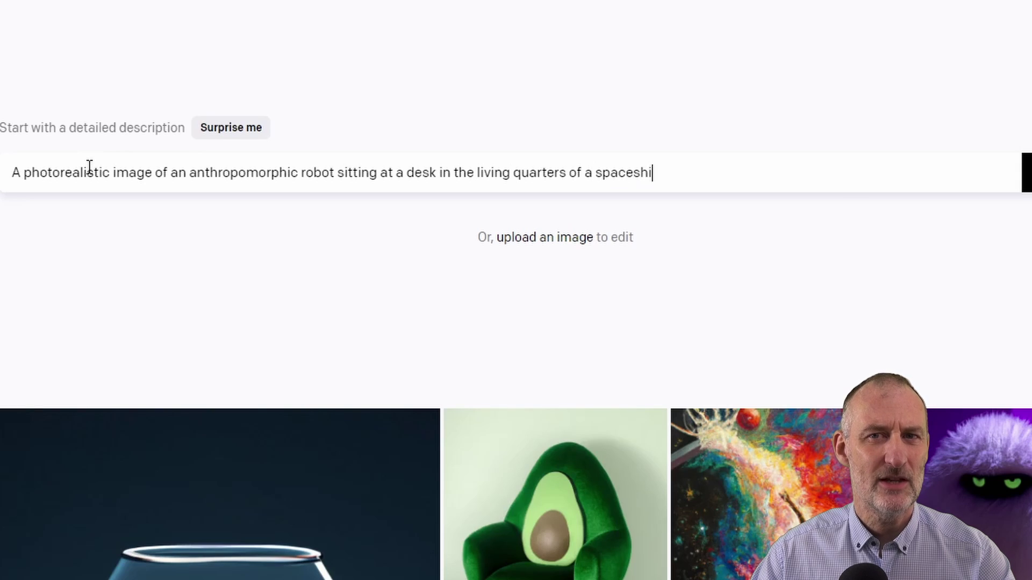
type("p, hold")
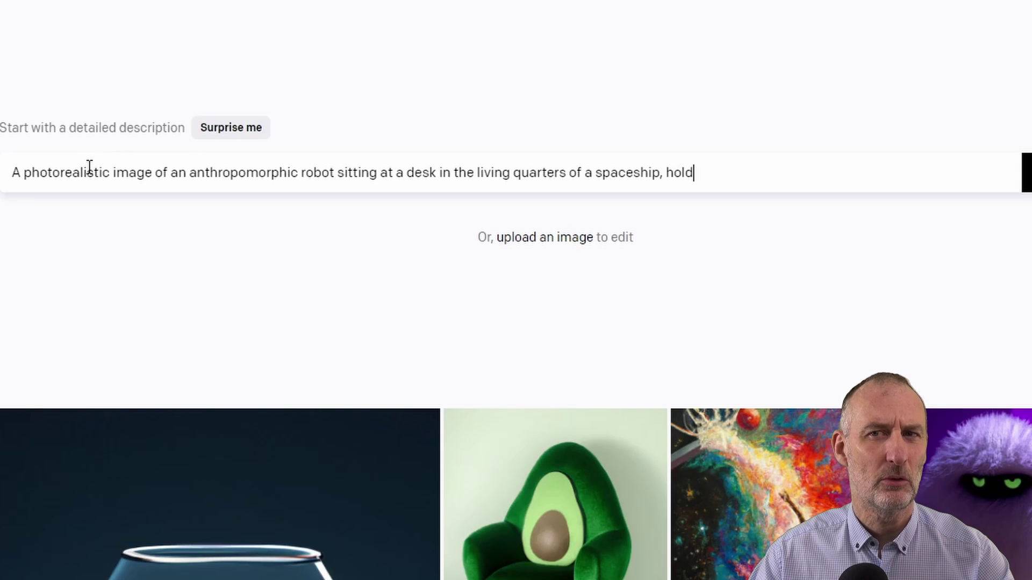
type("ing a stylus in ")
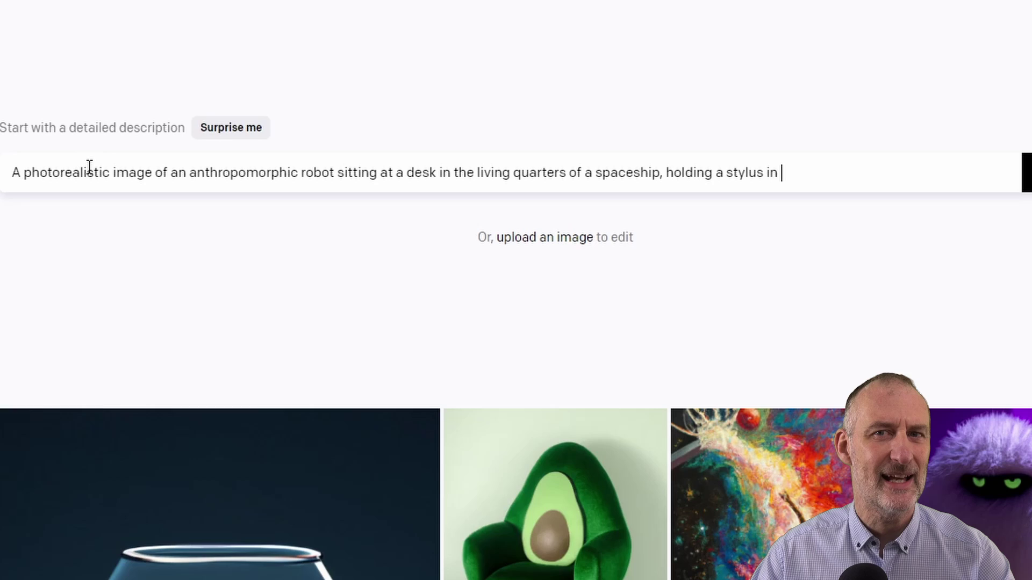
type("hand and staring ")
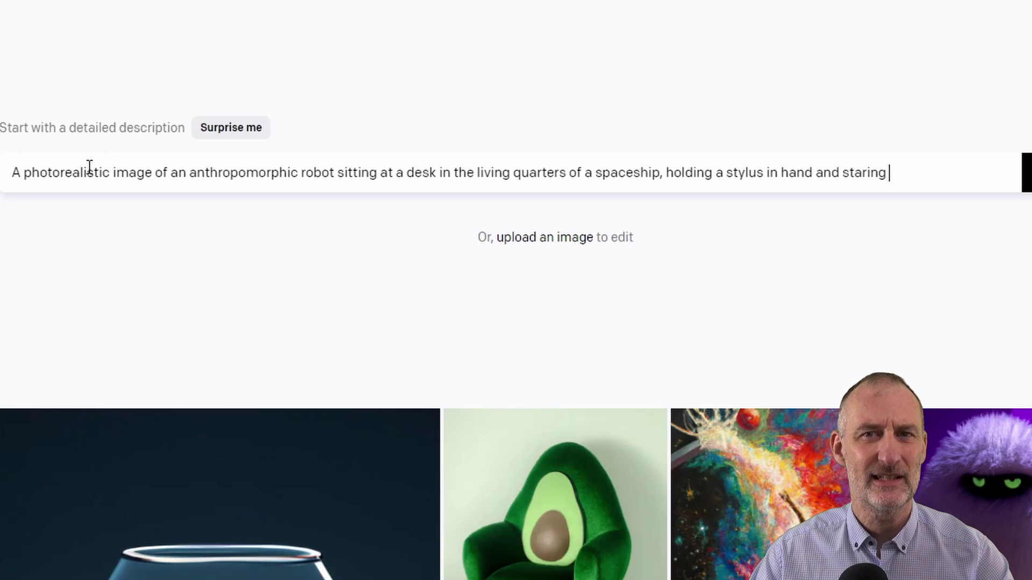
type("at an empty screen")
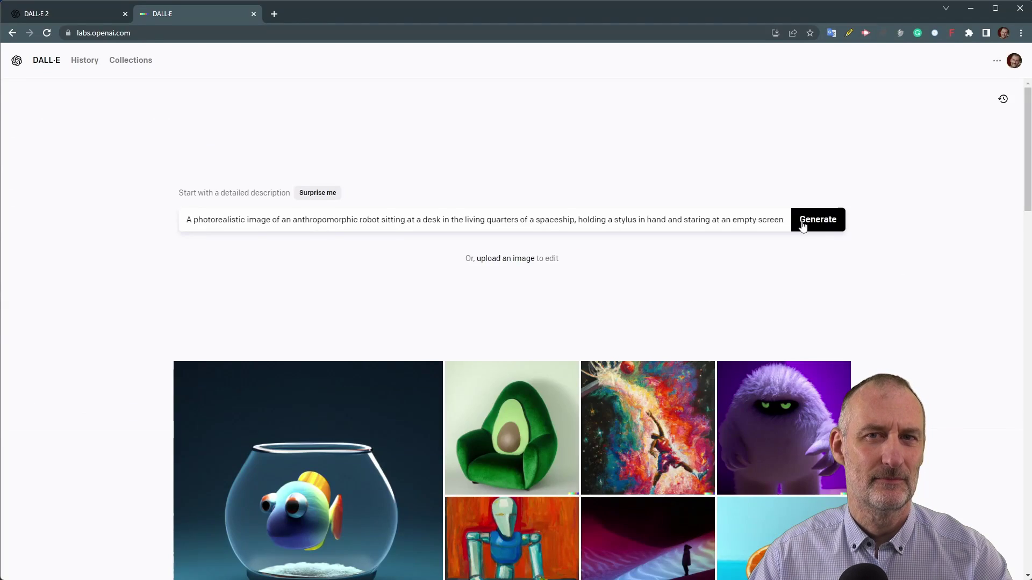
left_click(801, 225)
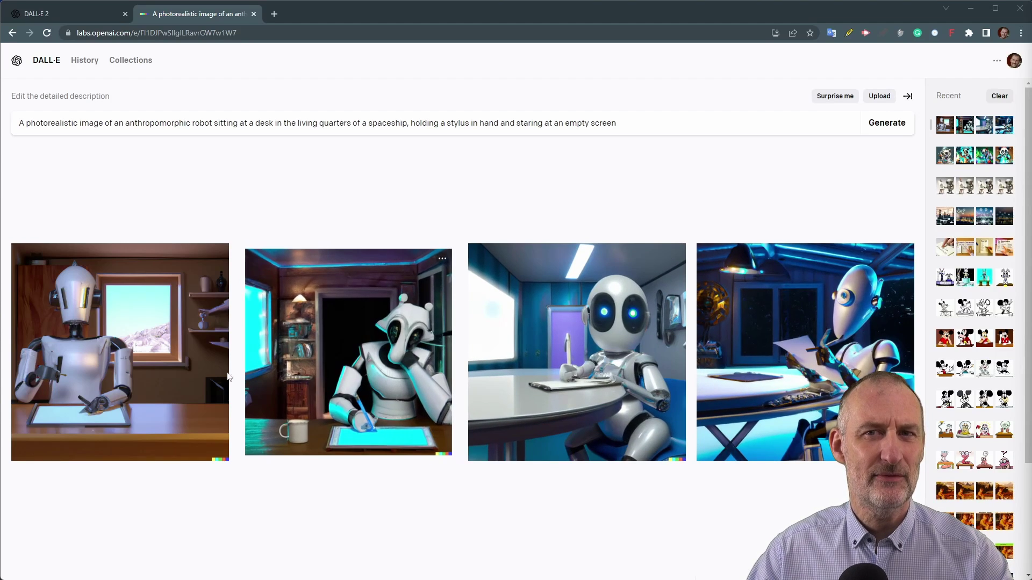
Step: Open the first generated robot image and page through all four results
left_click(163, 379)
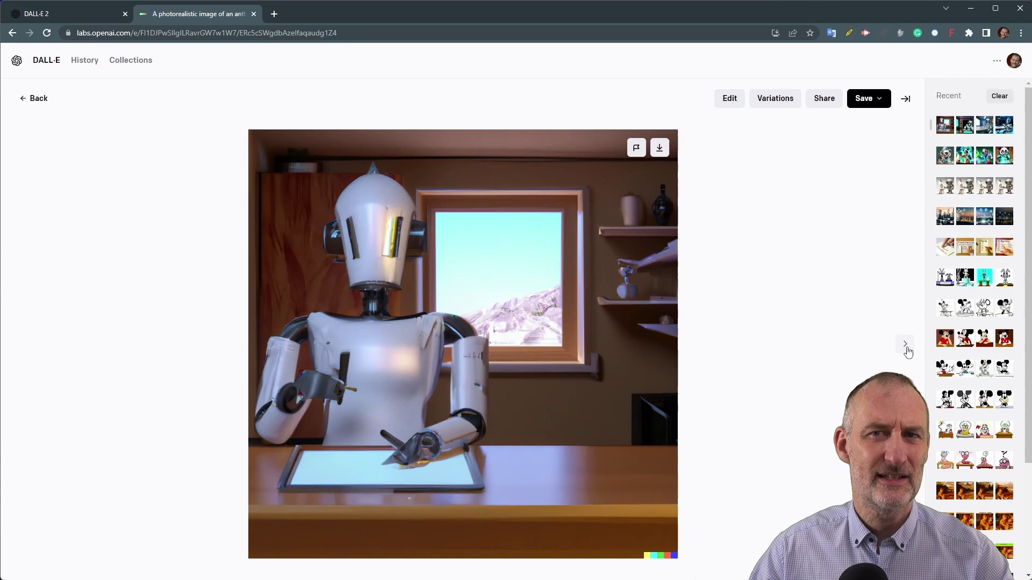
left_click(906, 348)
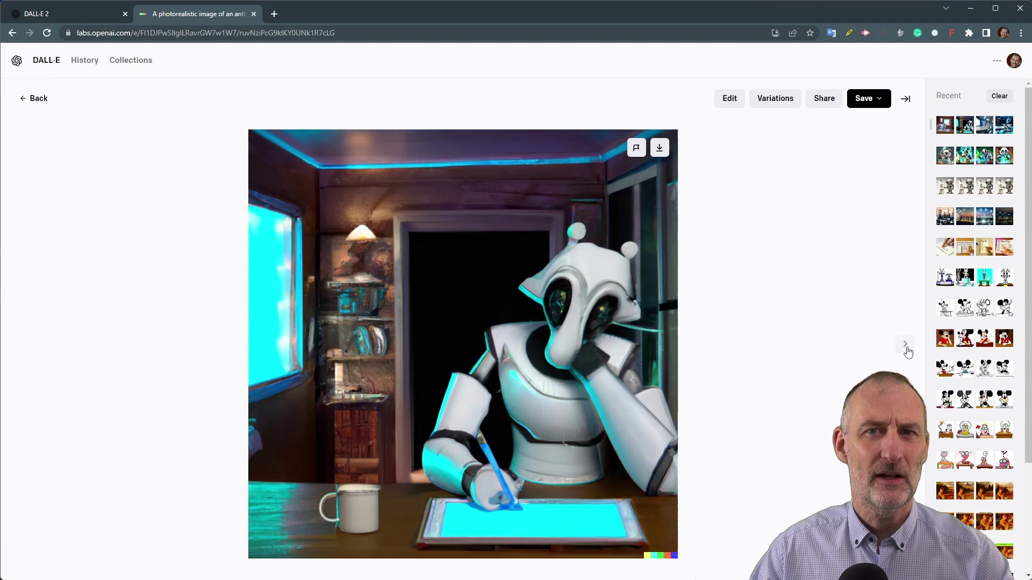
left_click(906, 348)
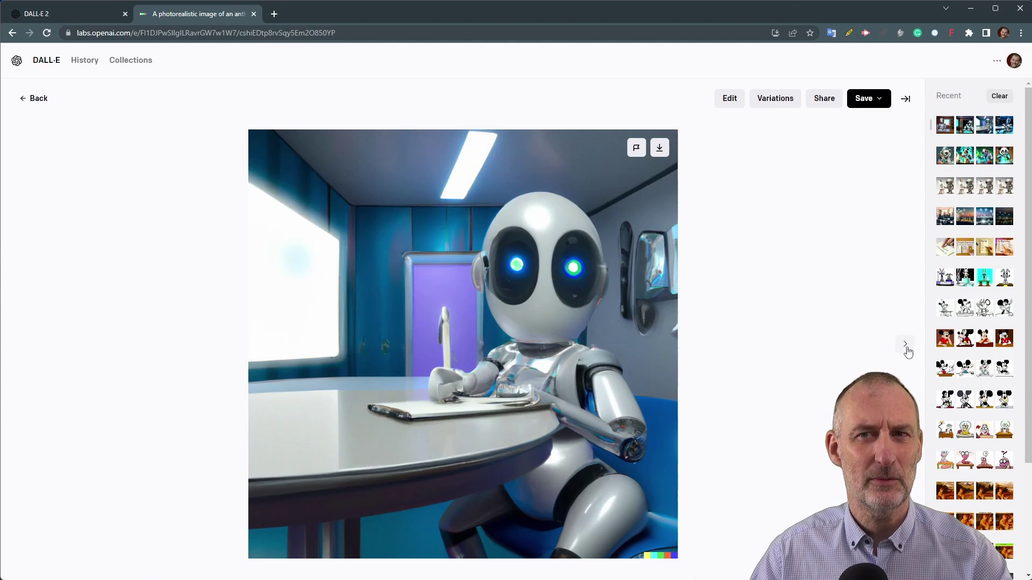
left_click(907, 348)
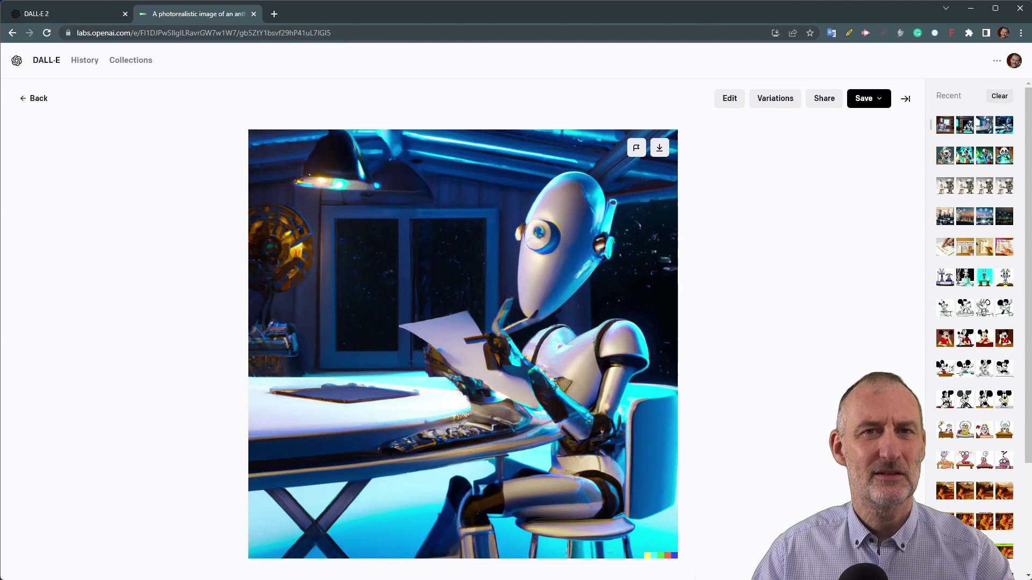
Step: From the Midjourney website, join the beta and continue into Discord in the browser
key("alt+Tab")
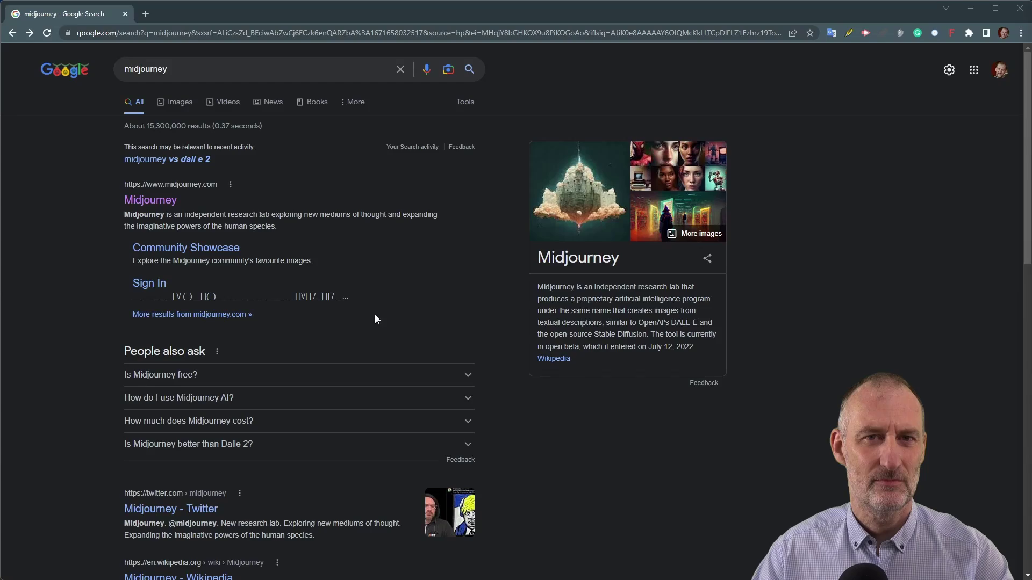
left_click(140, 202)
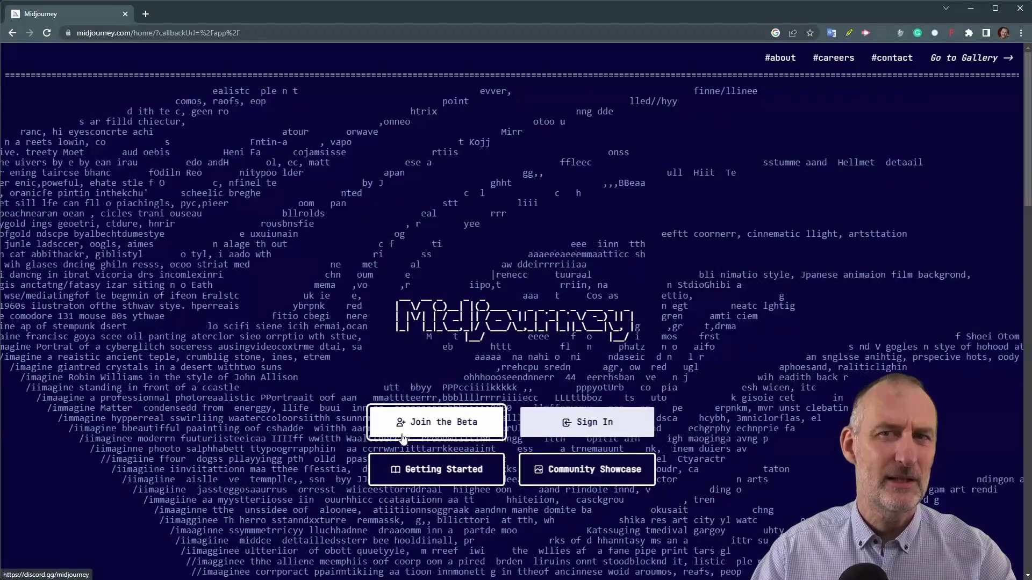
left_click(403, 438)
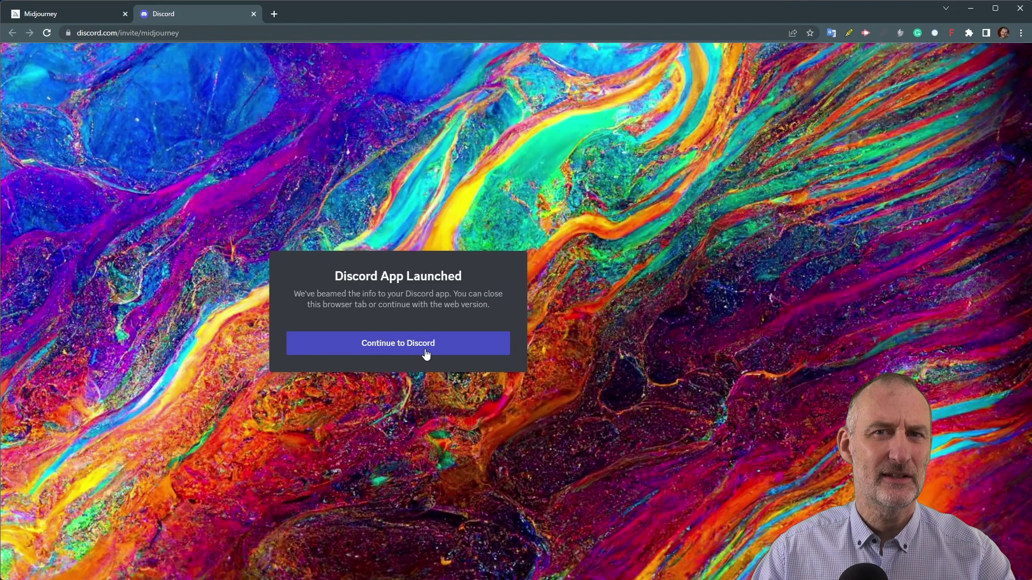
left_click(426, 353)
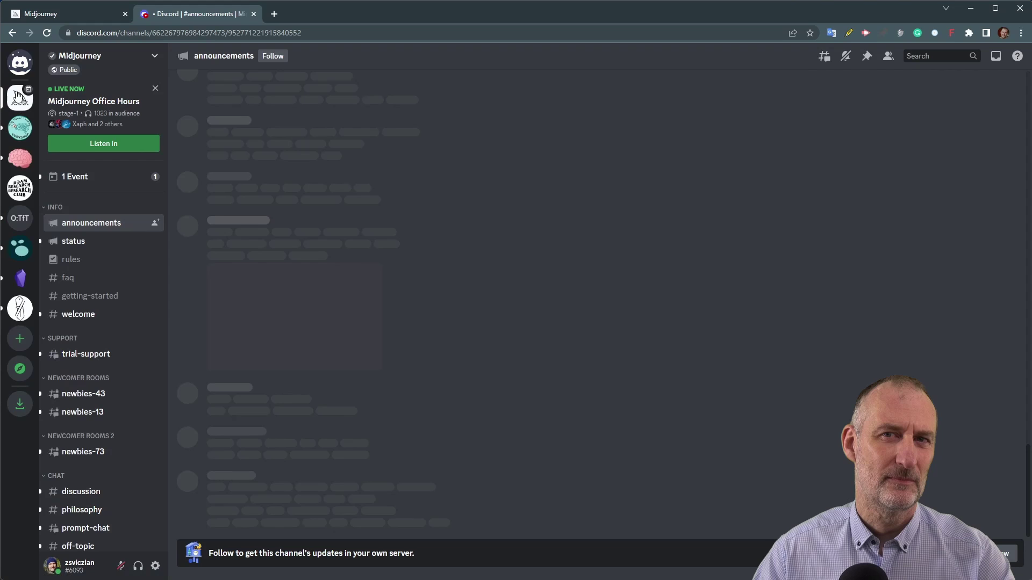
Step: Open the image-jams forum and scroll through the shared image posts
scroll(92, 460, "down", 3)
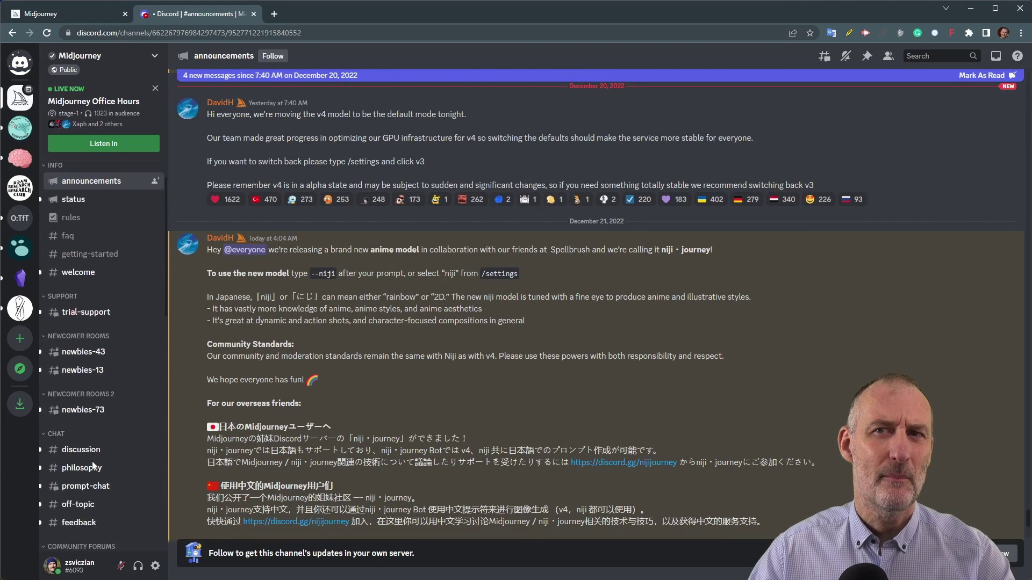
left_click(97, 499)
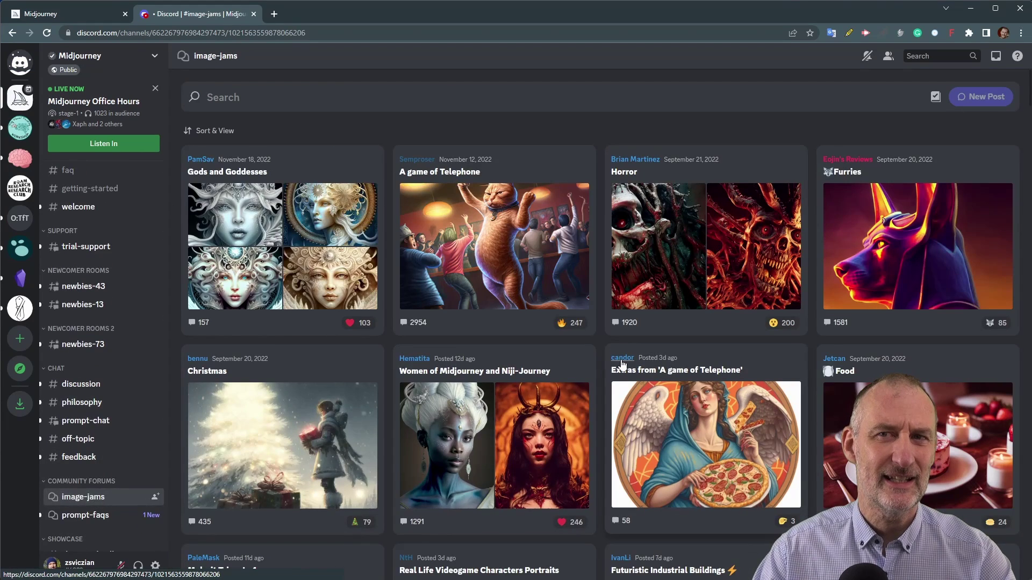
scroll(622, 365, "down", 6)
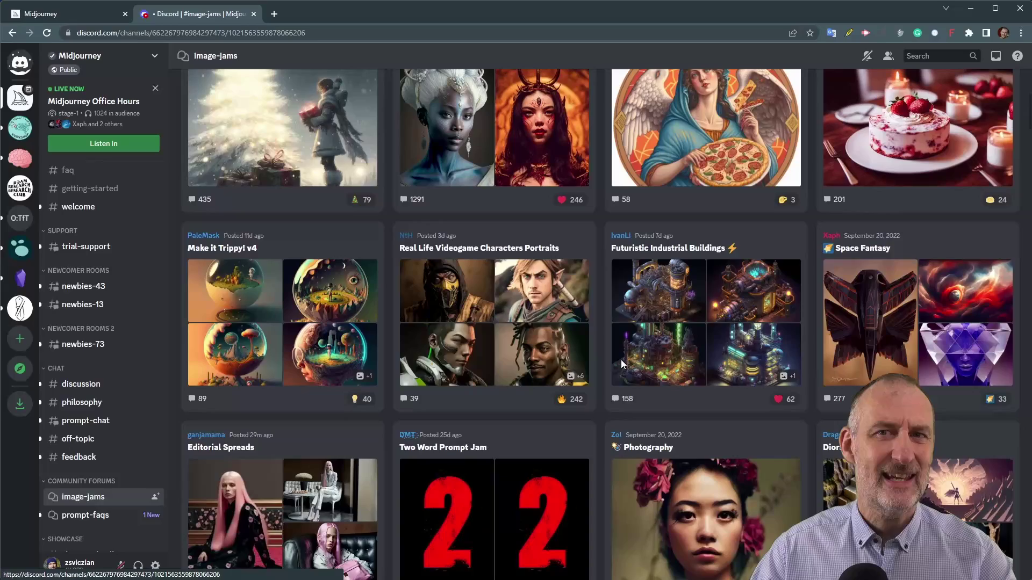
scroll(621, 360, "down", 9)
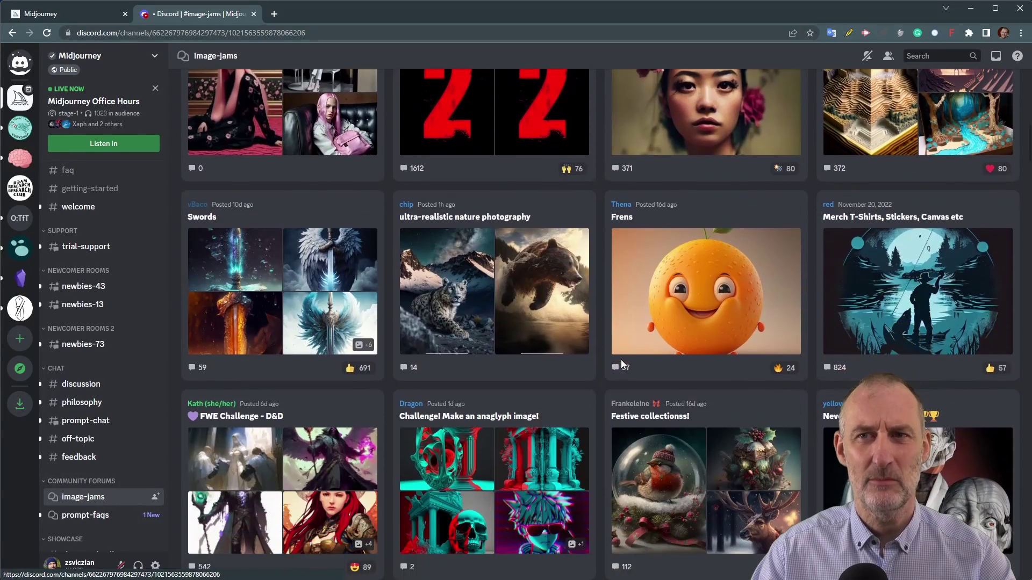
scroll(620, 360, "down", 14)
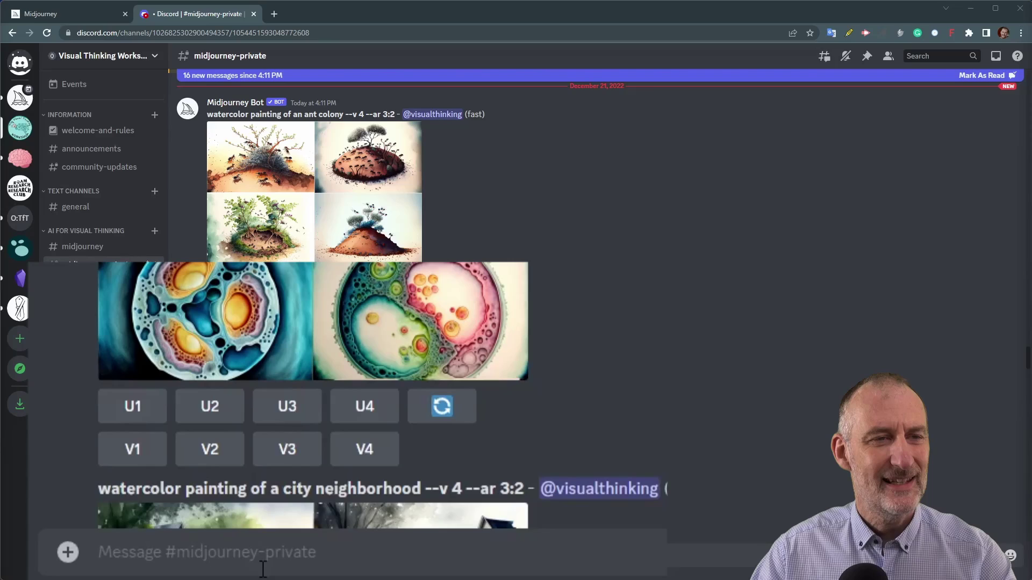
Step: Submit /imagine with the pasted robot spaceship prompt plus '--v 4 --ar 3:2'
type("/im")
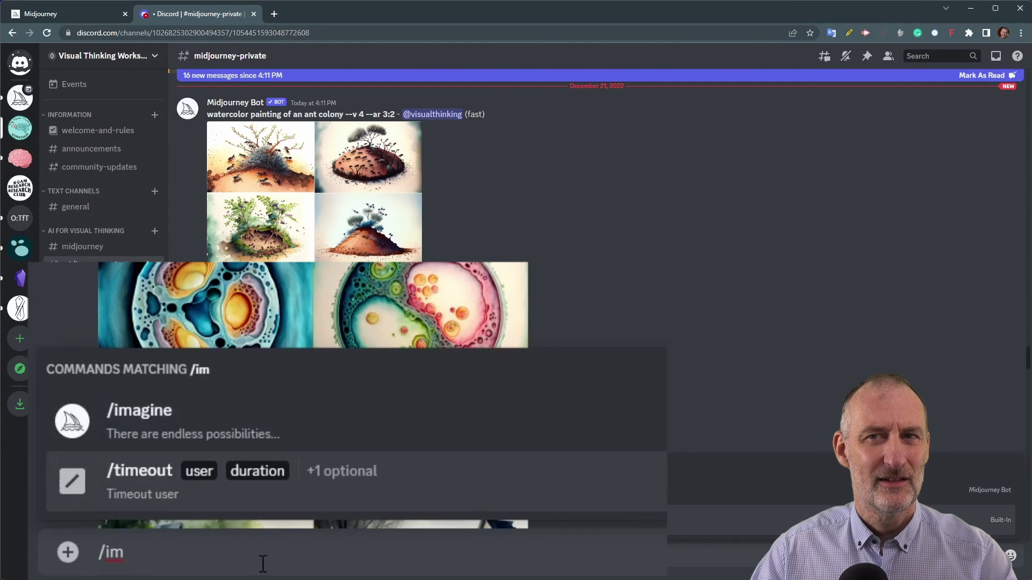
key("Tab")
type("A photorealistic image of an anthropomorphic robot sitting at a desk in the living quarters of a spaceship, holding a stylus in hand and staring at an empty screen")
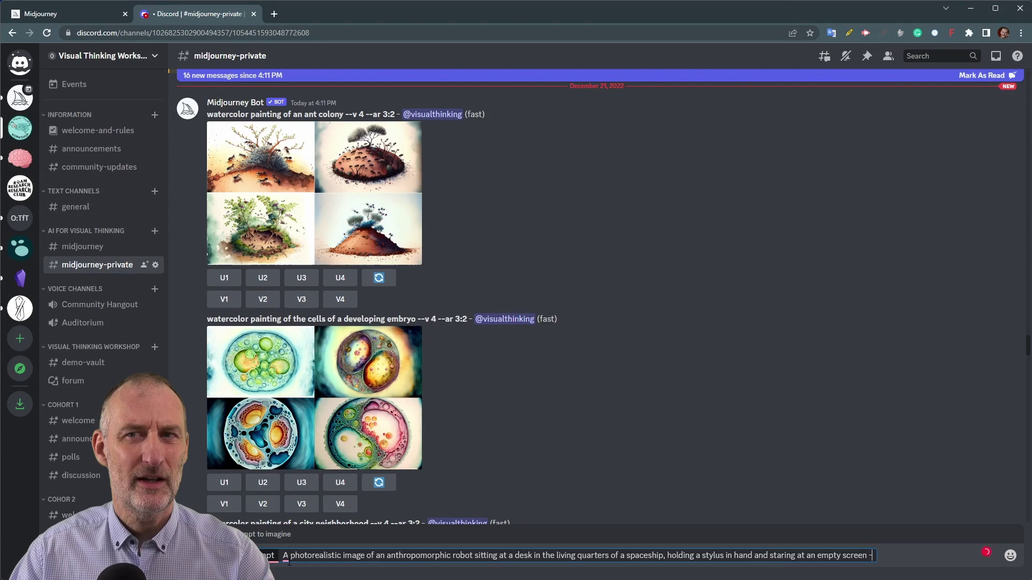
type("--v 4 --ar 3:2")
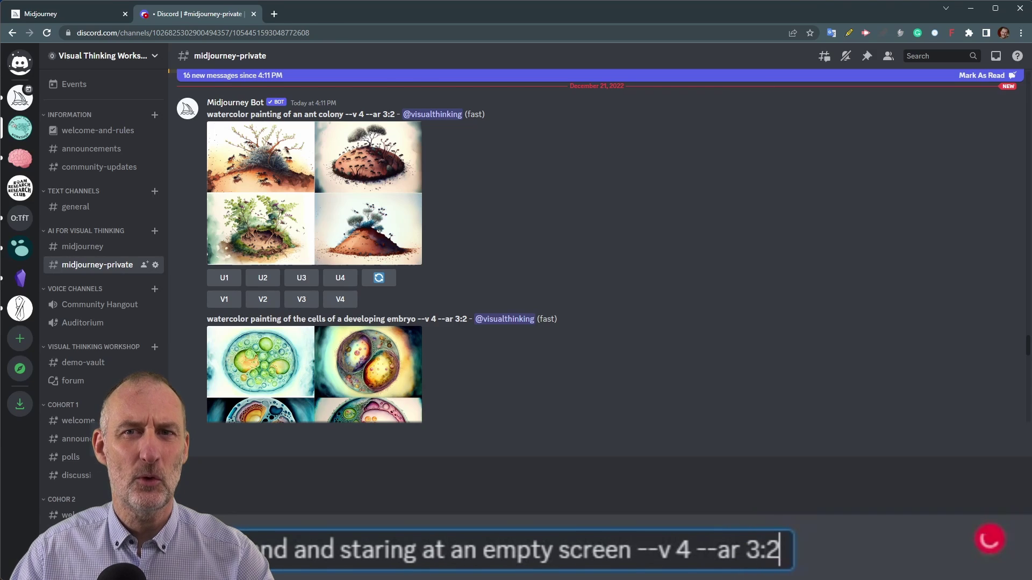
key("Return")
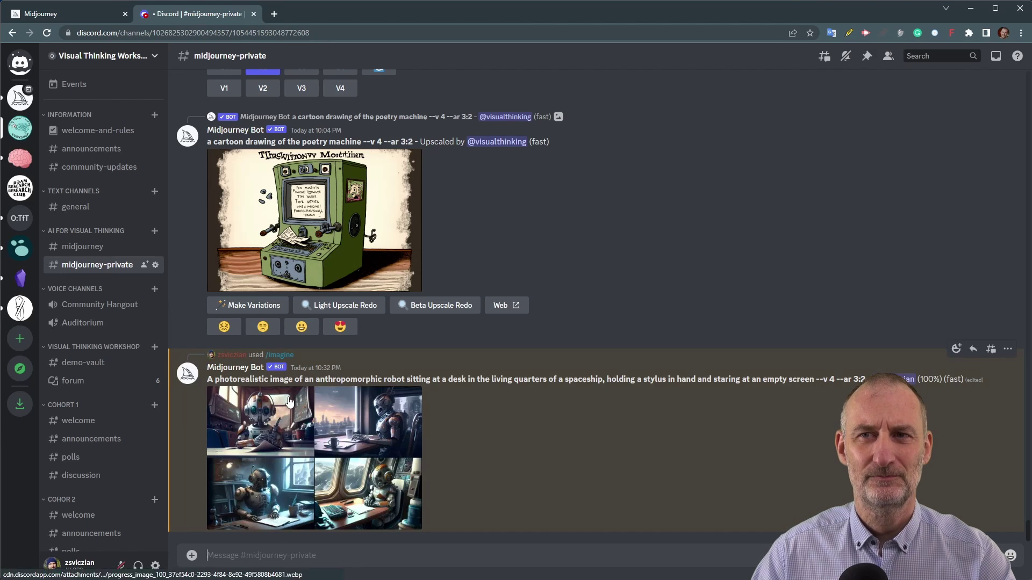
Step: Enlarge the robot image grid, then view Midjourney's monthly plan prices of $10, $30 and $60
left_click(294, 445)
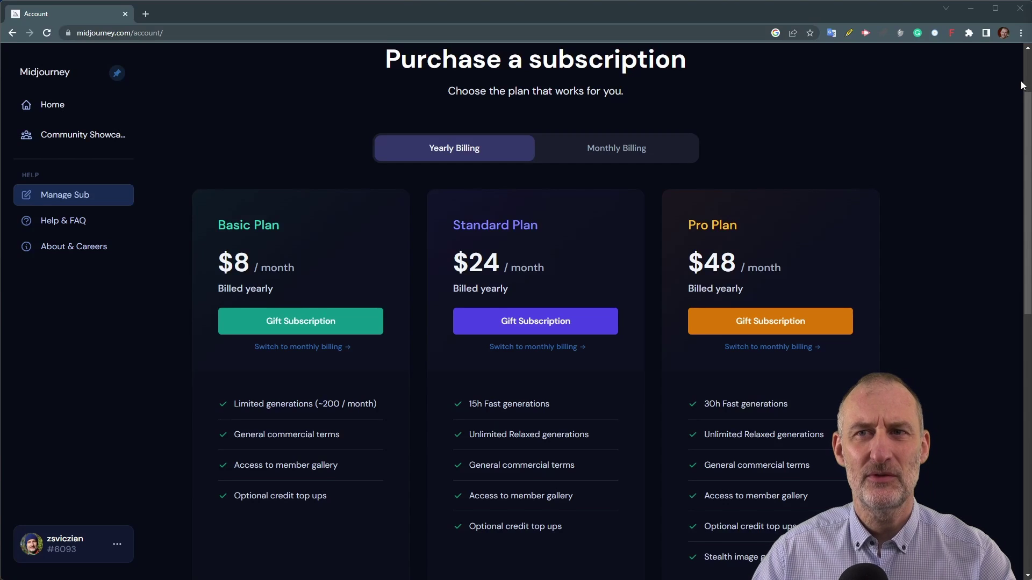
left_click(590, 150)
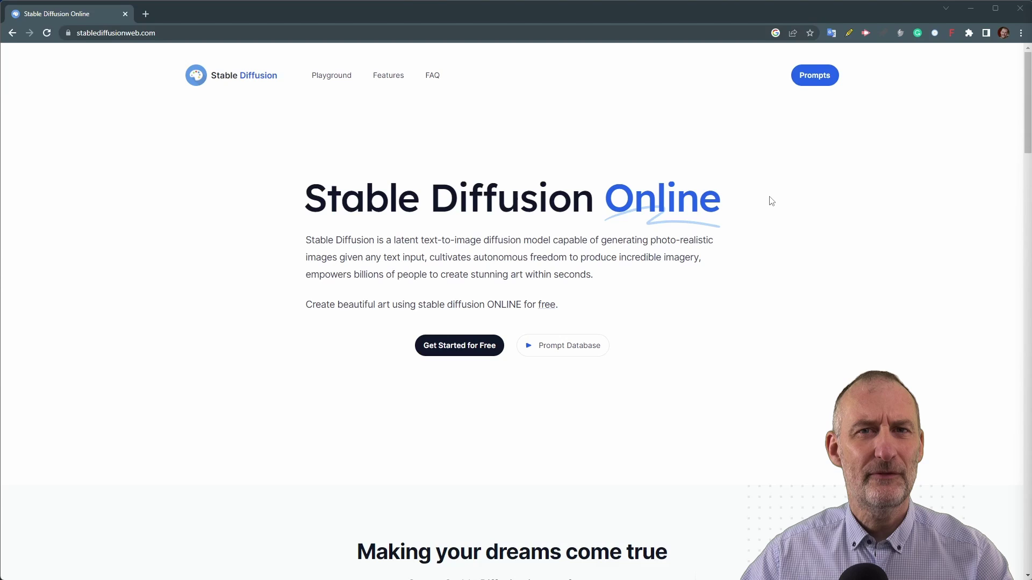
Step: Paste the robot spaceship prompt into the Playground and generate images
scroll(772, 201, "down", 20)
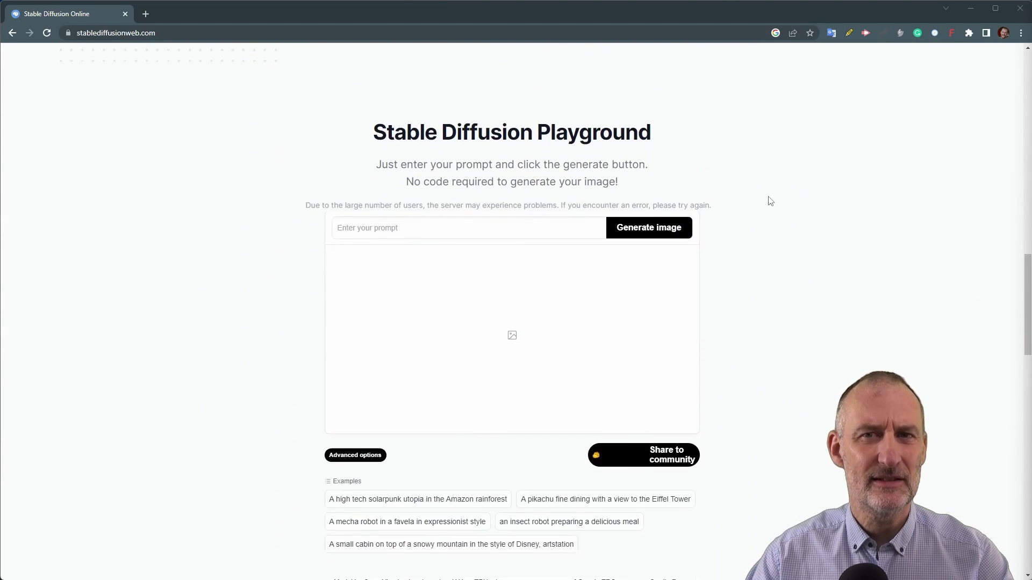
left_click(514, 231)
key("ctrl+v")
left_click(662, 229)
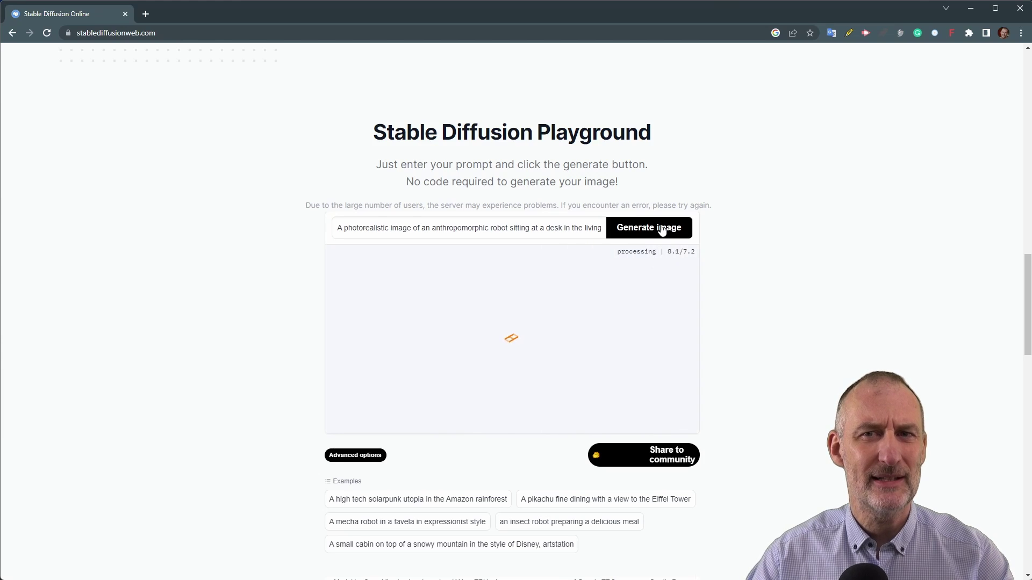
Step: View the generated robot images in the larger view, including the space robot and whiteboard robot
left_click(646, 361)
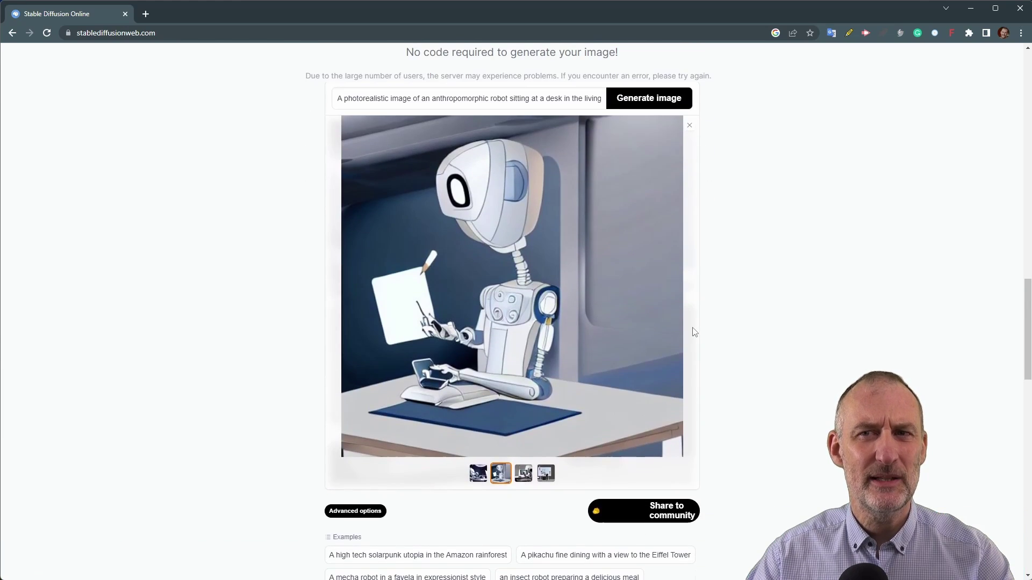
left_click(479, 474)
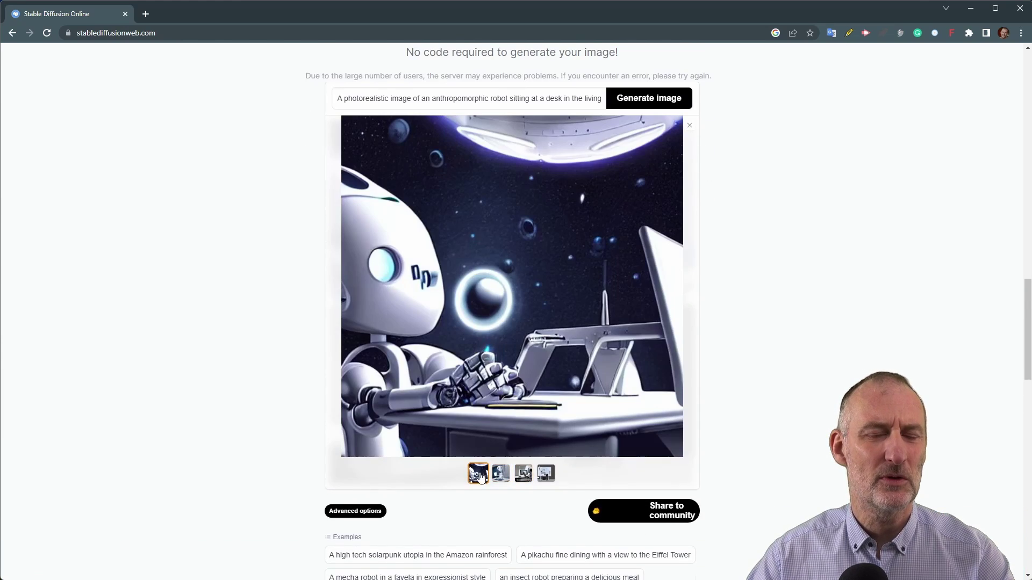
left_click(523, 474)
left_click(545, 474)
scroll(834, 361, "up", 3)
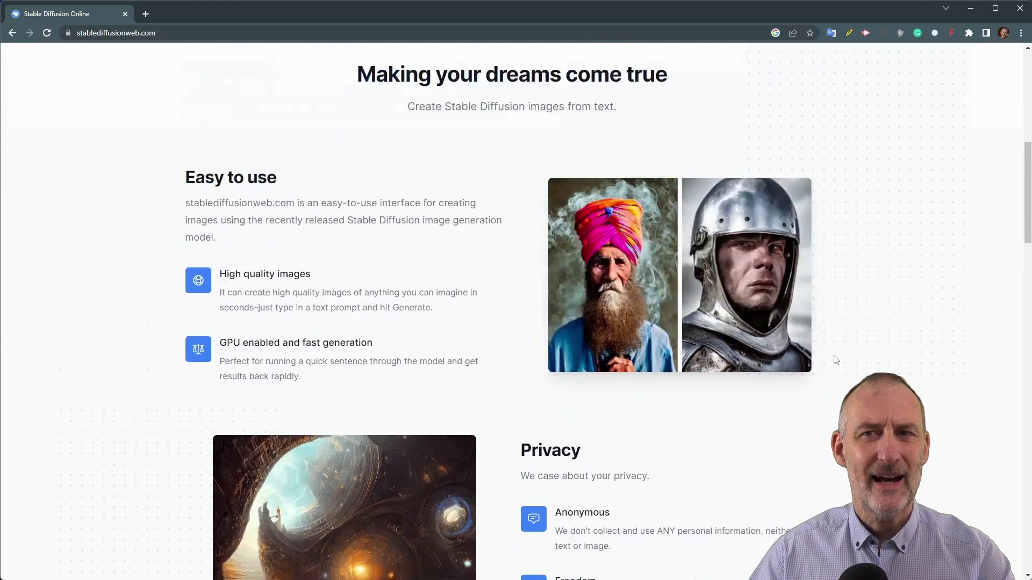
scroll(697, 291, "up", 5)
Step: Search the prompt database for 'spaceship', browse the results, then switch to the DALL·E Flow notebook
scroll(697, 291, "up", 1)
left_click(568, 216)
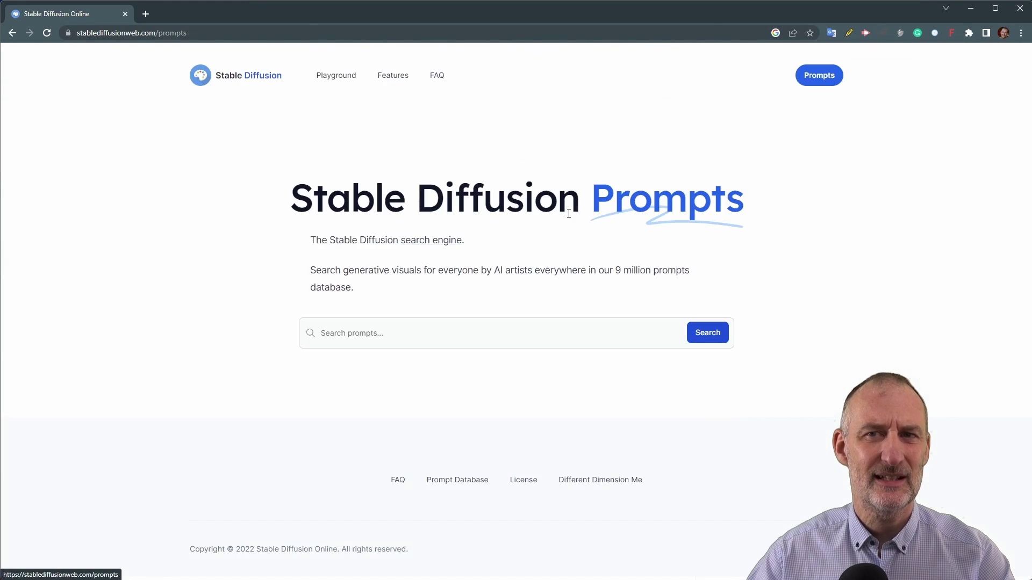
type("spaceship")
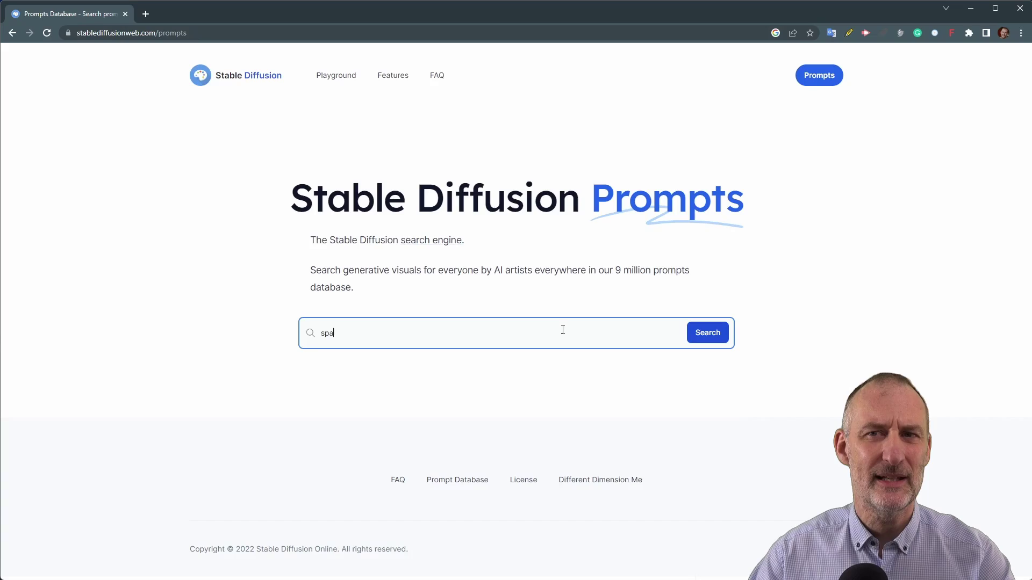
left_click(712, 333)
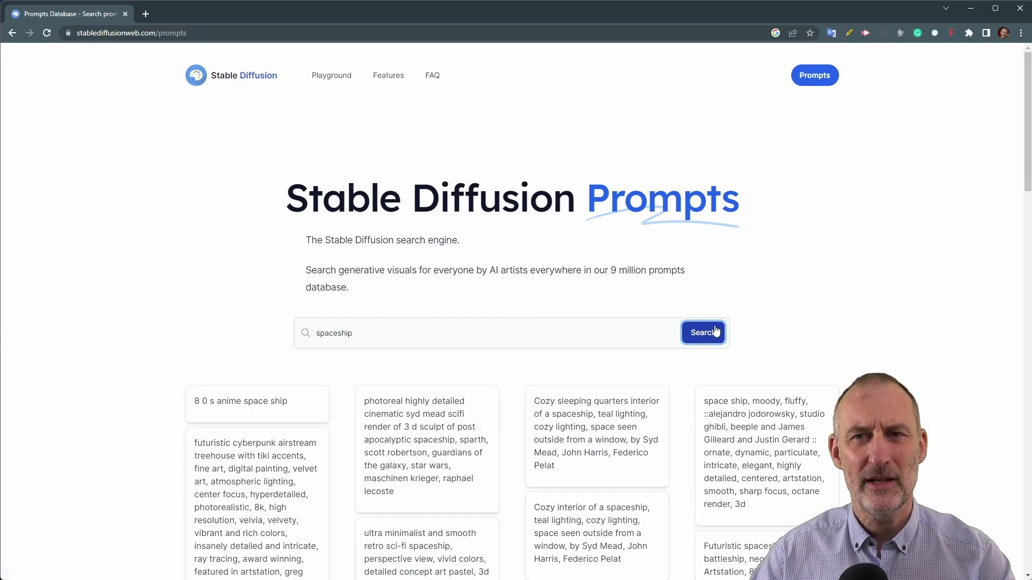
scroll(816, 301, "down", 3)
scroll(816, 304, "down", 15)
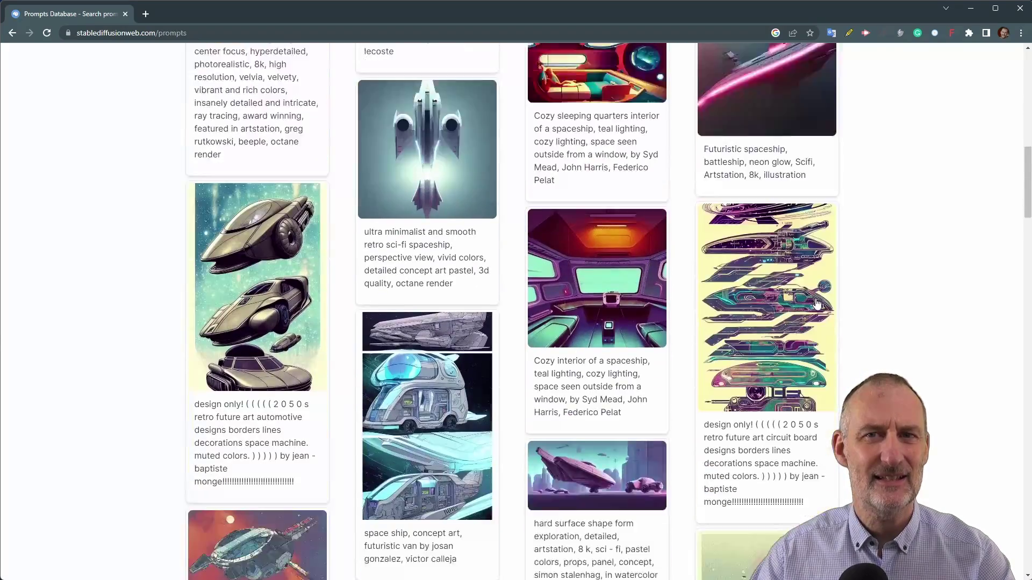
scroll(816, 304, "down", 2)
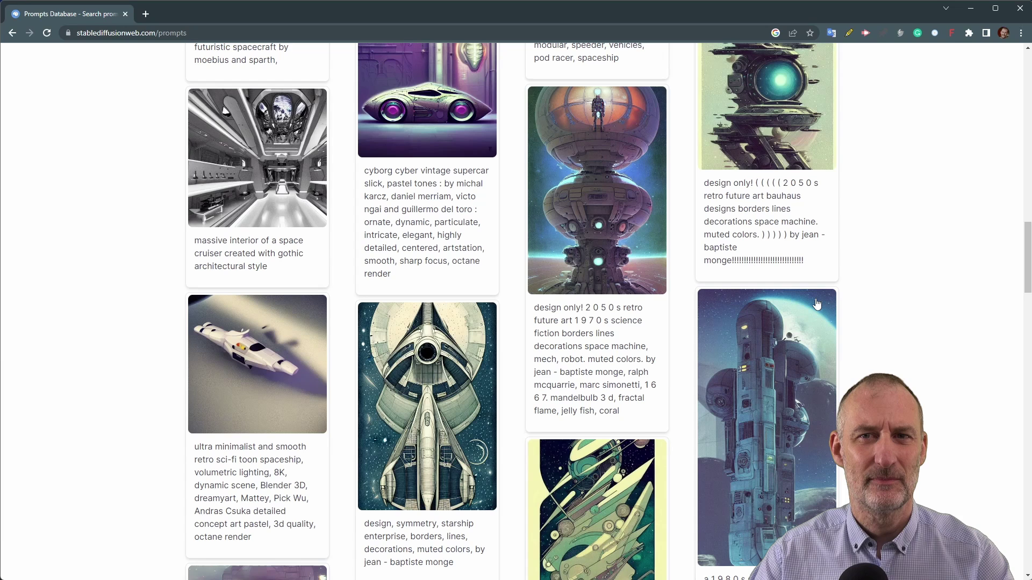
key("alt+Tab")
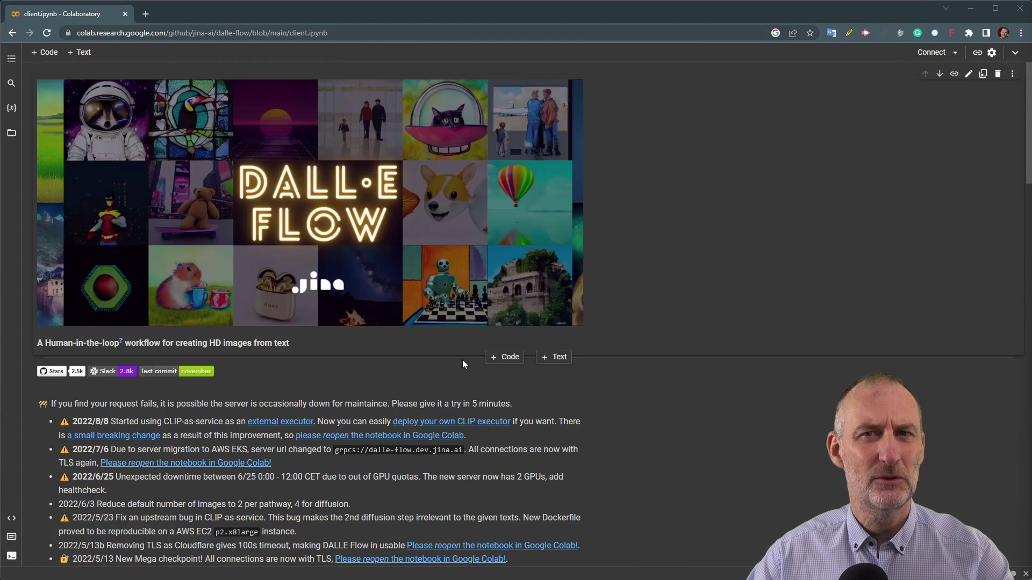
Step: Open the notebook's prompt-writing guide and CLIP Templates links in new tabs
scroll(609, 381, "down", 5)
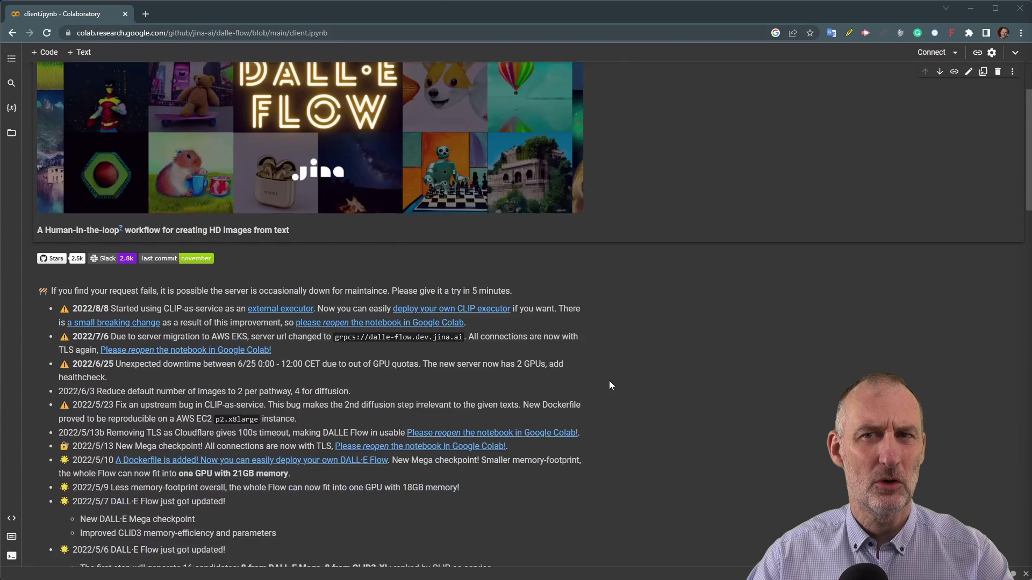
scroll(611, 382, "down", 4)
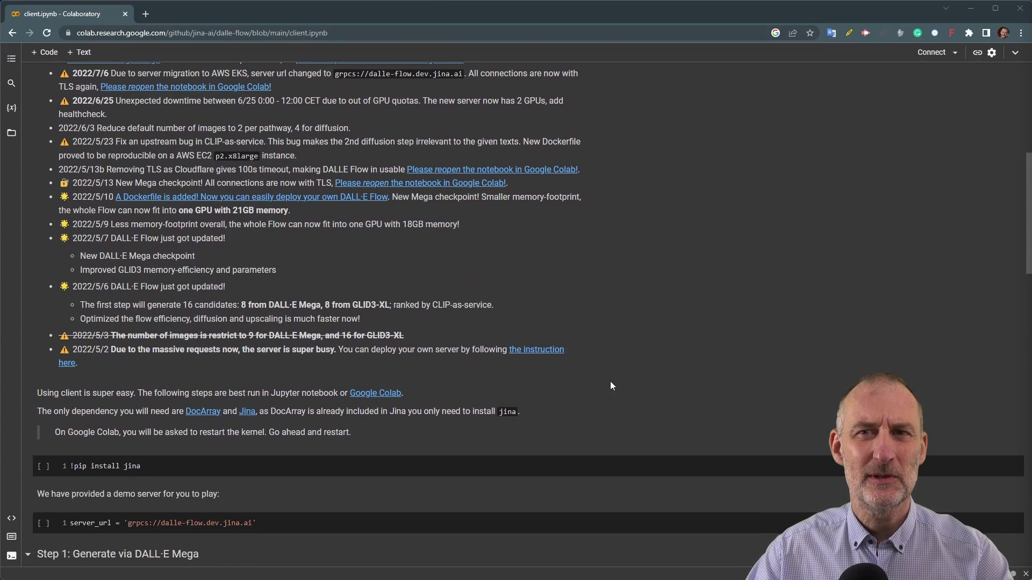
scroll(610, 386, "down", 2)
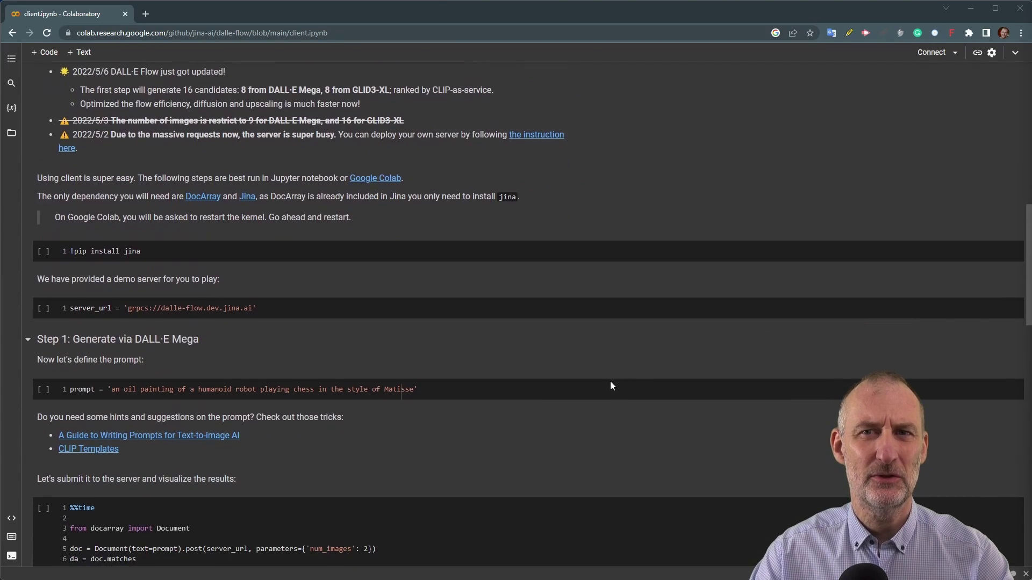
scroll(611, 386, "down", 2)
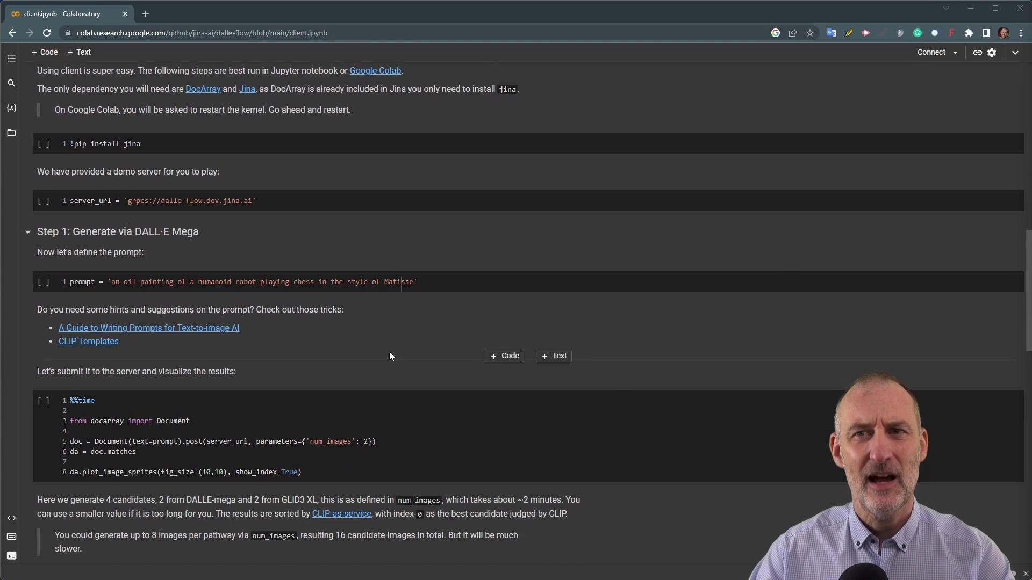
right_click(223, 331)
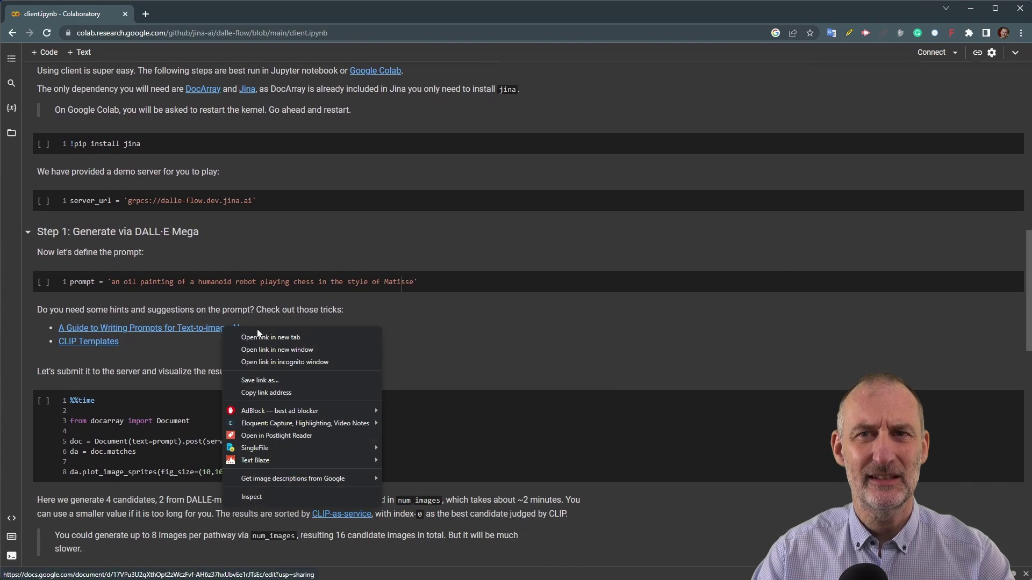
left_click(271, 335)
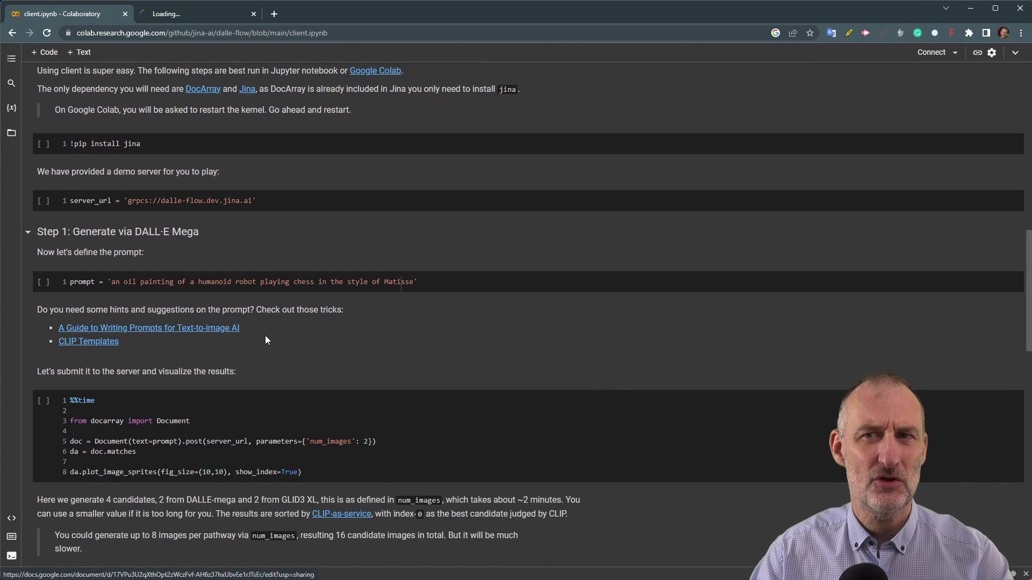
right_click(94, 348)
left_click(167, 352)
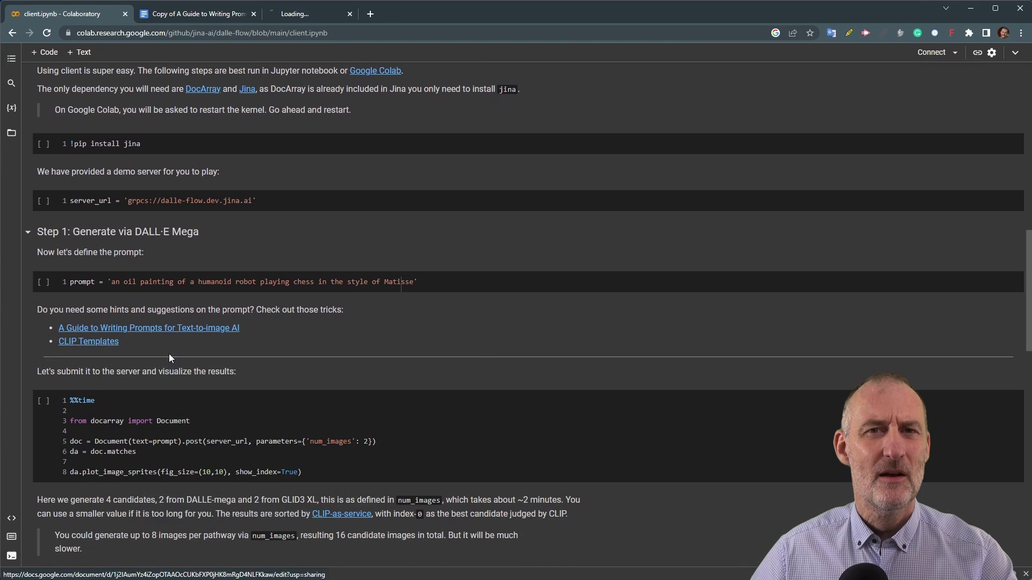
Step: Read through the prompt-writing guide's style and medium tips
left_click(200, 18)
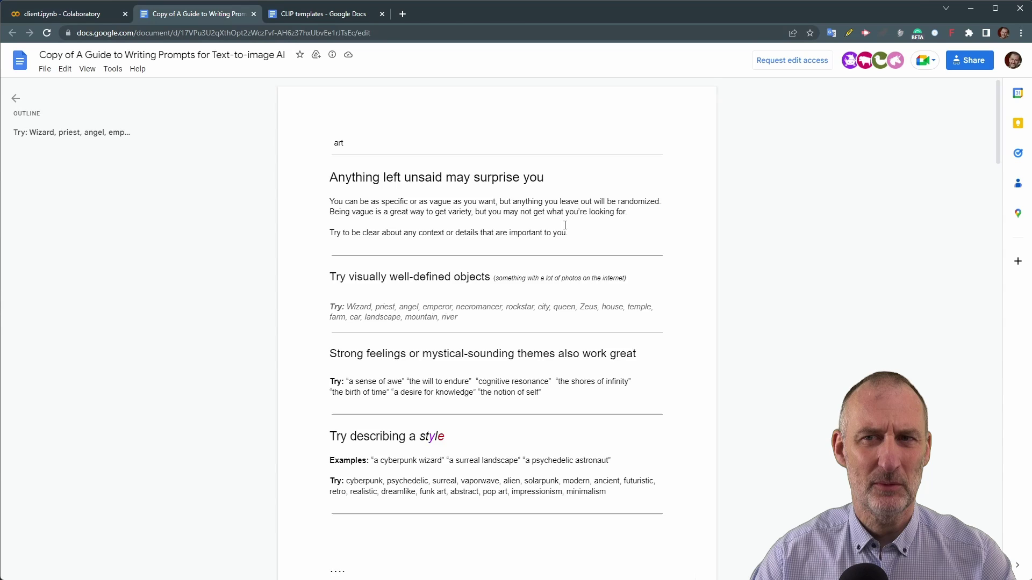
scroll(568, 227, "down", 2)
scroll(568, 227, "down", 10)
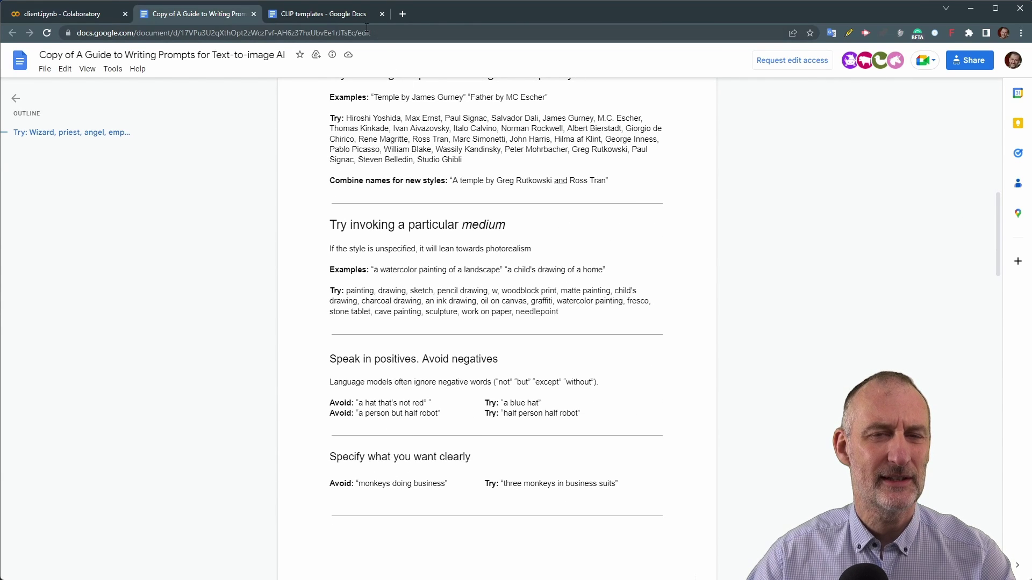
Step: Zoom the CLIP templates document to 200% and scroll through its prompt phrasings
left_click(342, 14)
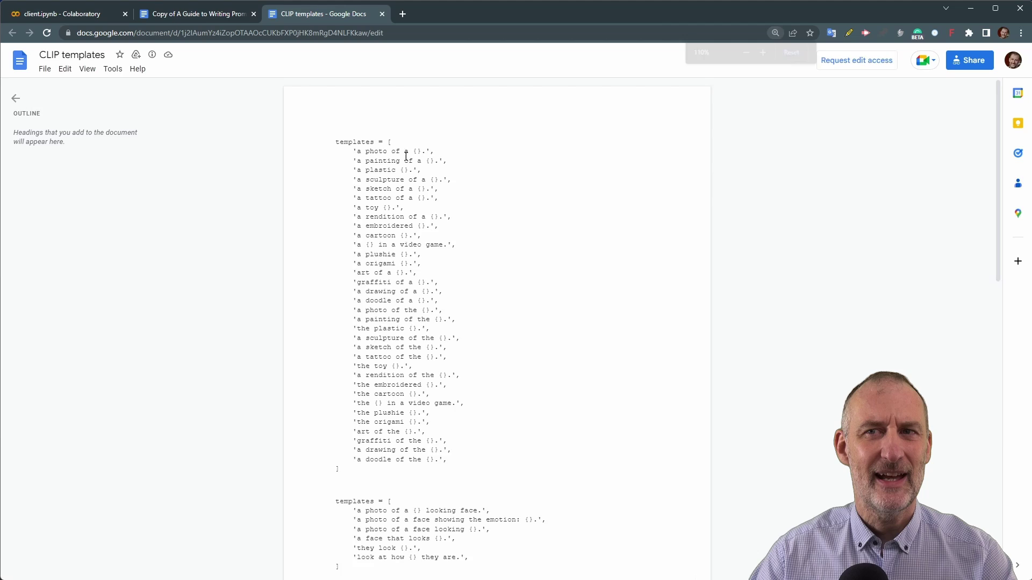
key("ctrl+plus")
key("ctrl+plus")
key("ctrl+plus")
key("ctrl+plus")
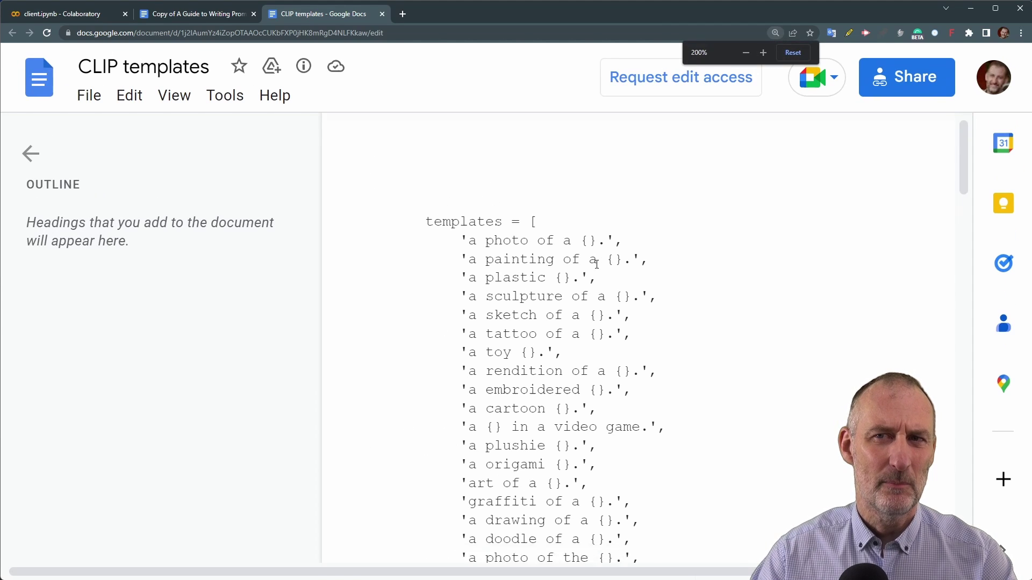
scroll(596, 264, "down", 5)
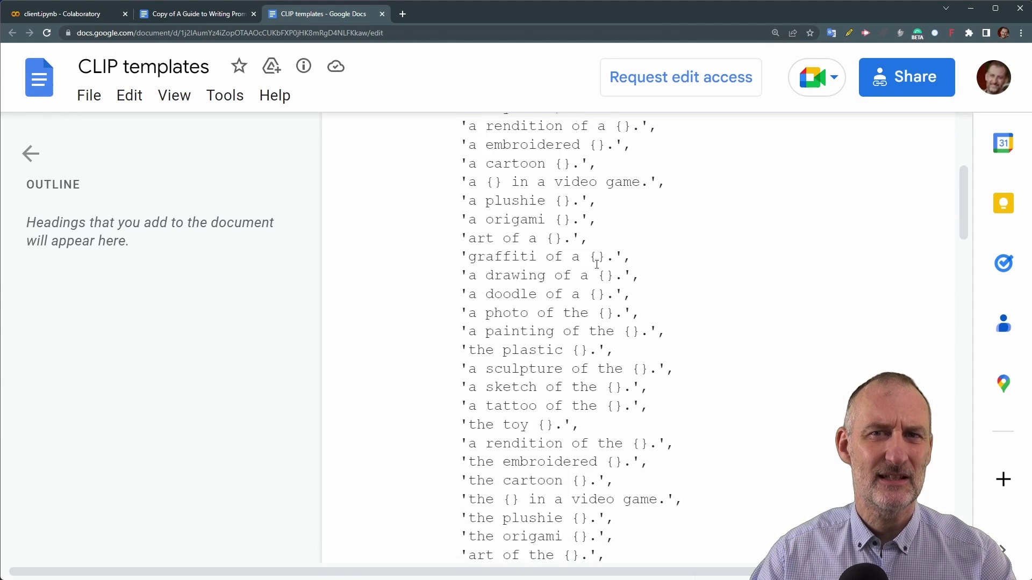
scroll(597, 265, "down", 3)
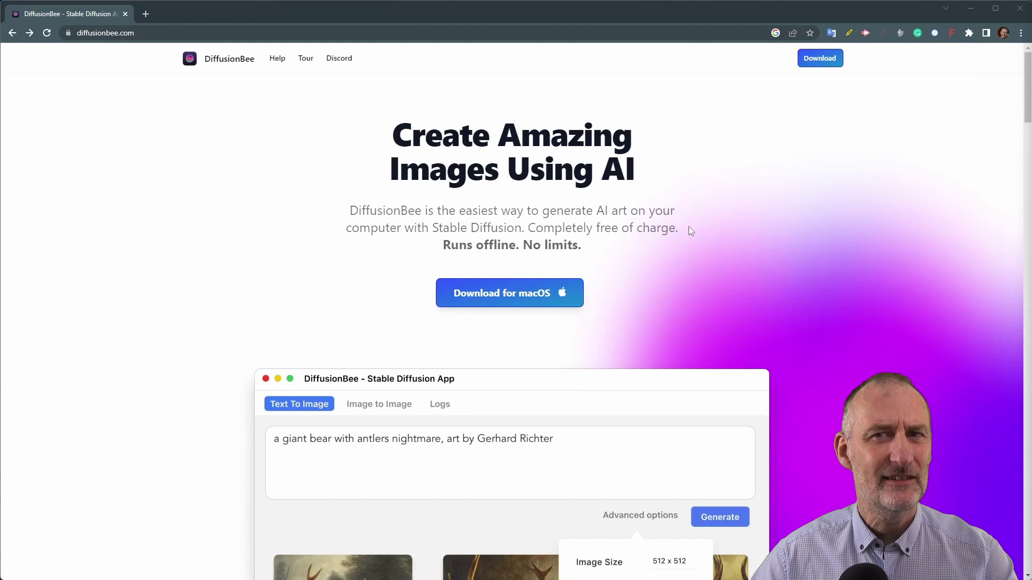
Step: Check DiffusionBee's Download page and Windows 64 Bit waitlist form, then open its tour video
scroll(700, 227, "down", 4)
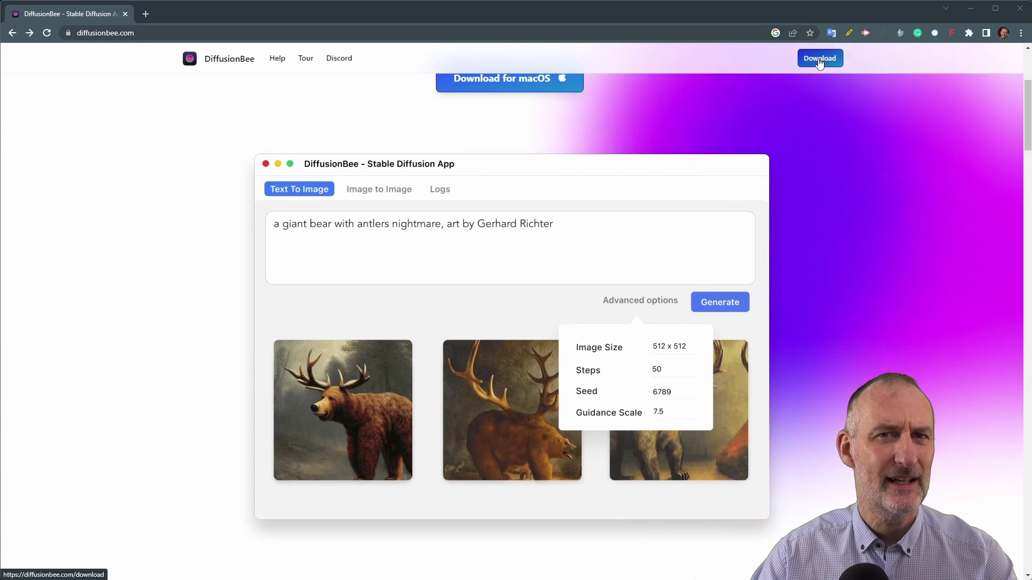
left_click(818, 60)
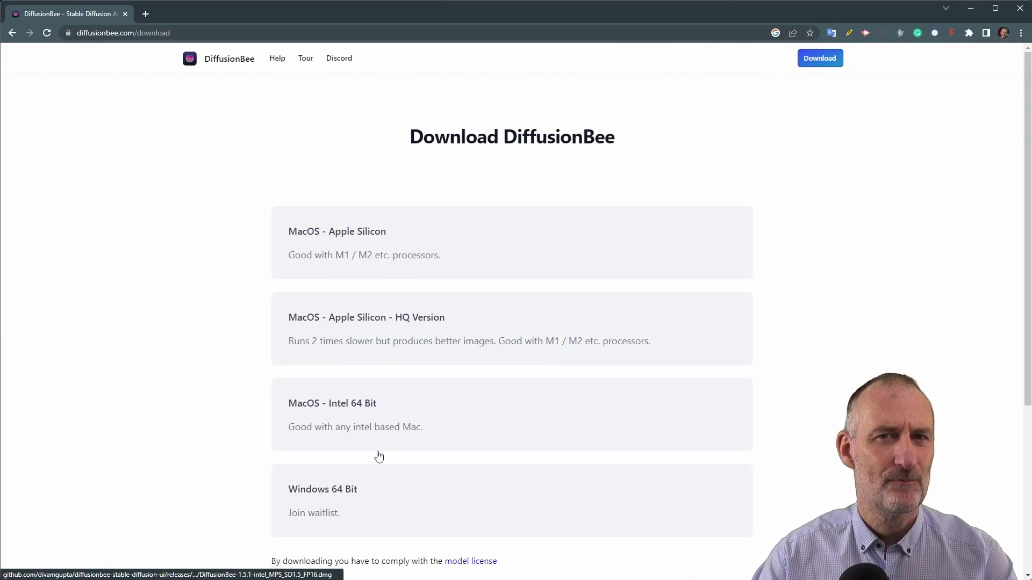
left_click(347, 492)
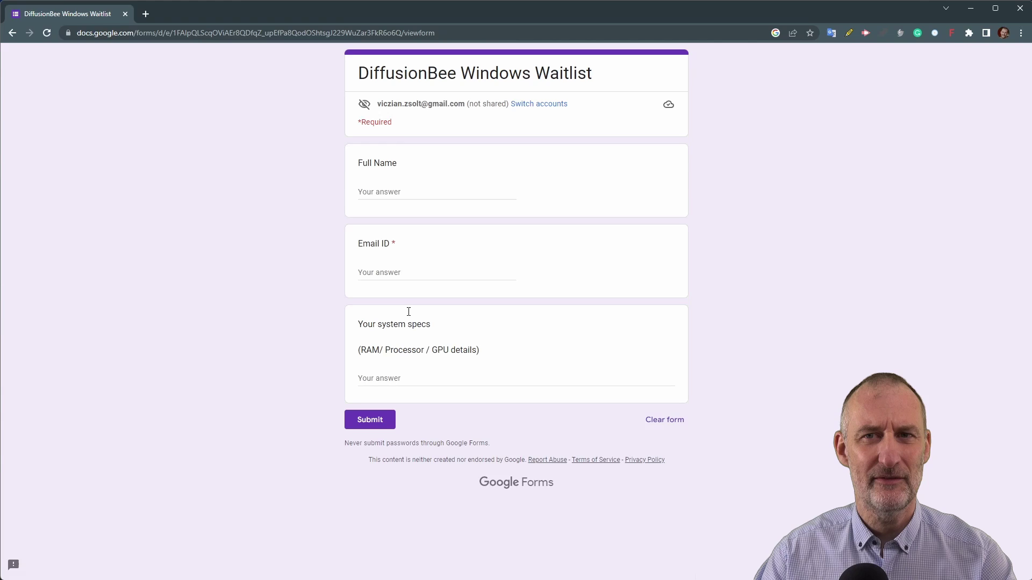
left_click(12, 34)
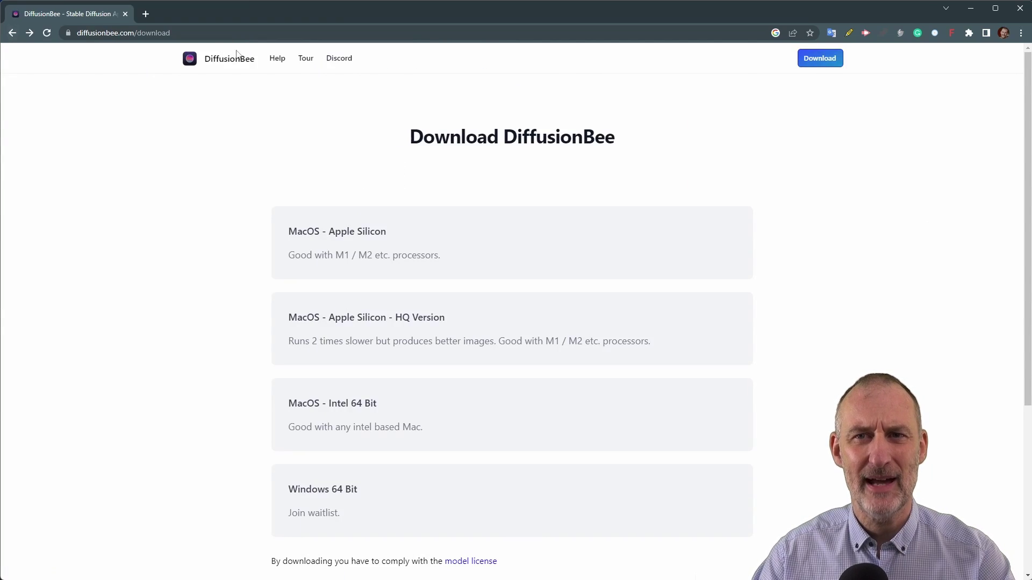
left_click(301, 61)
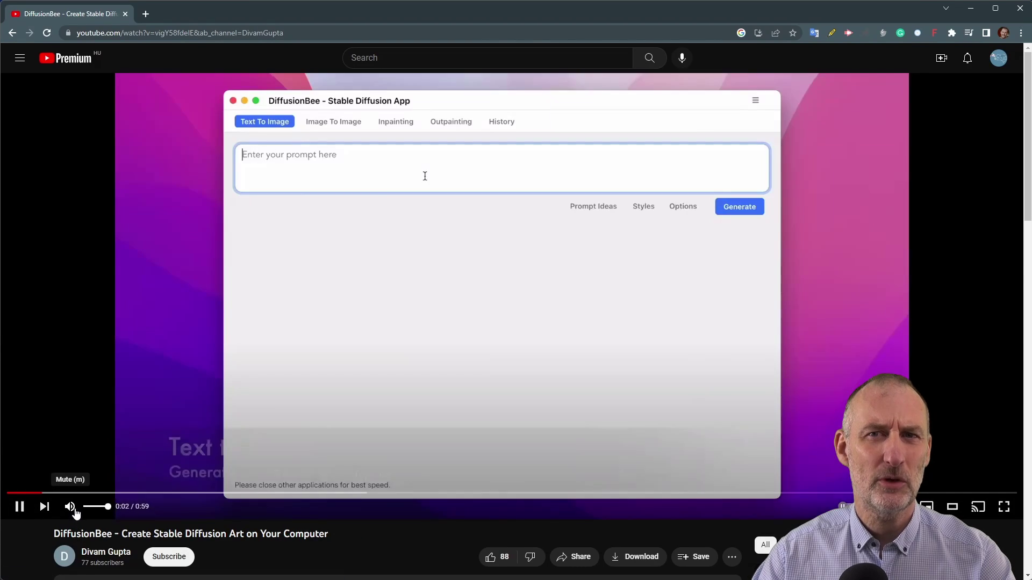
Step: Skip ahead in the DiffusionBee video and pause it at 0:24 on the outpainting demo
left_click(232, 491)
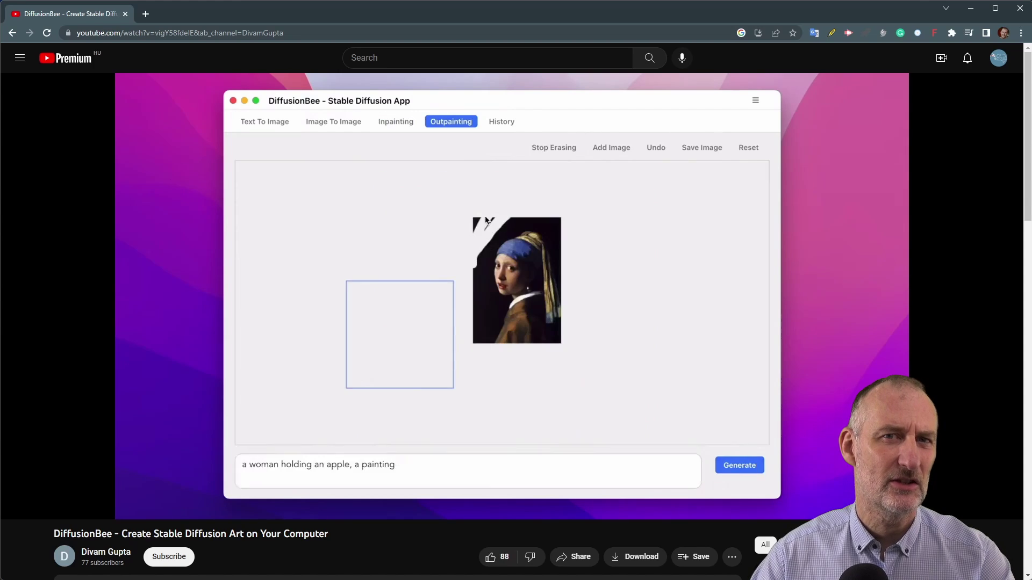
left_click(493, 255)
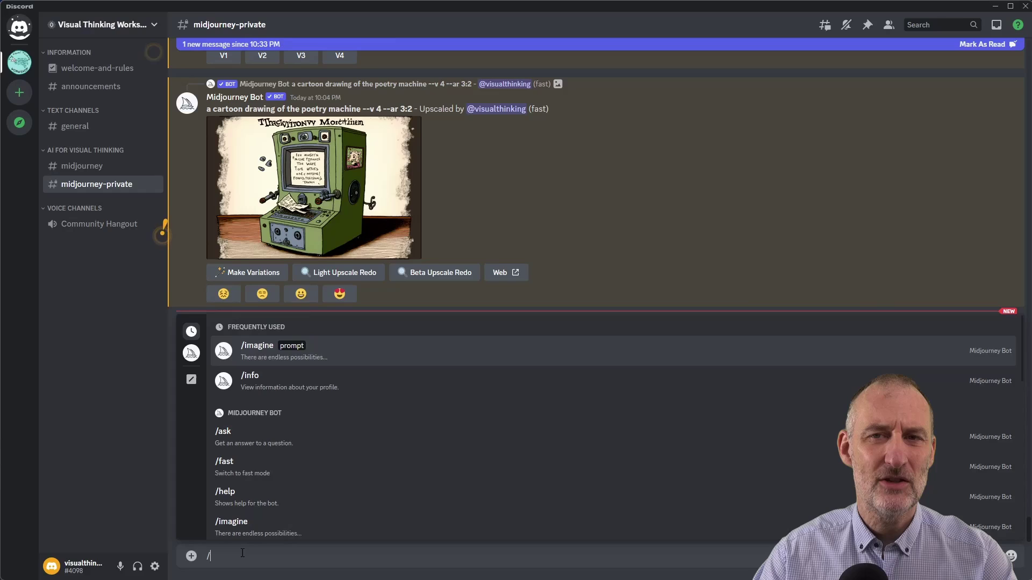
Step: Imagine the pencil-drawn Dalí-style cyberpunk wizard with --v 4 --ar 2:3, then open the original grid
key("Tab")
type("a pencil drawing in the style of Salvador Dali of a cyberpunk wizard with the will to endure on a white background")
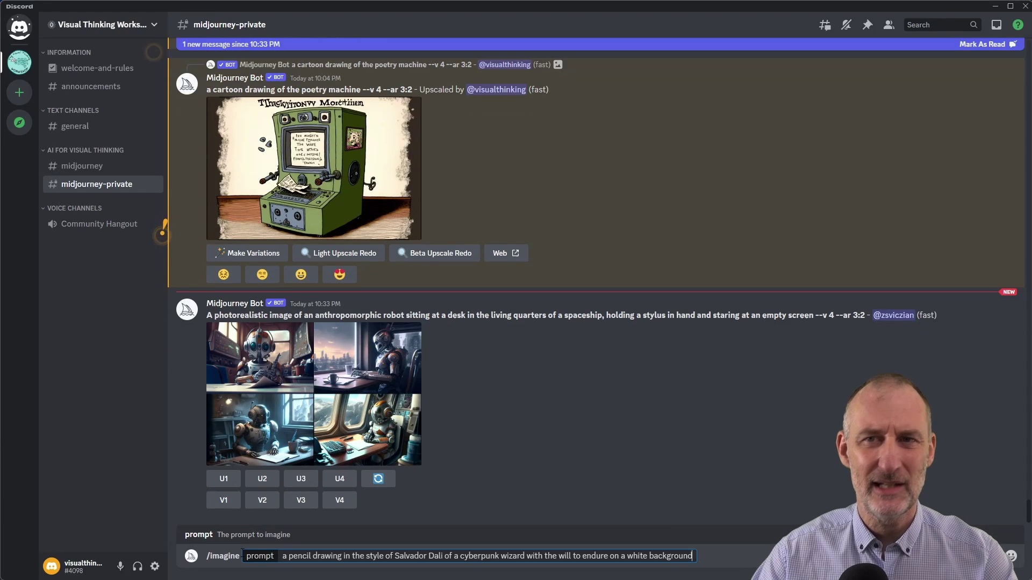
type("--v 4")
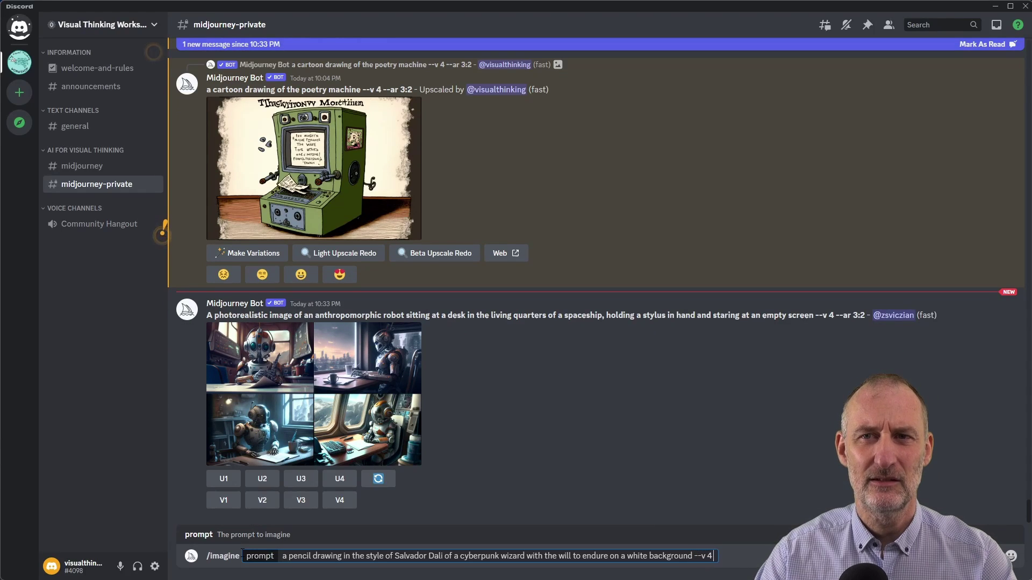
type(" --")
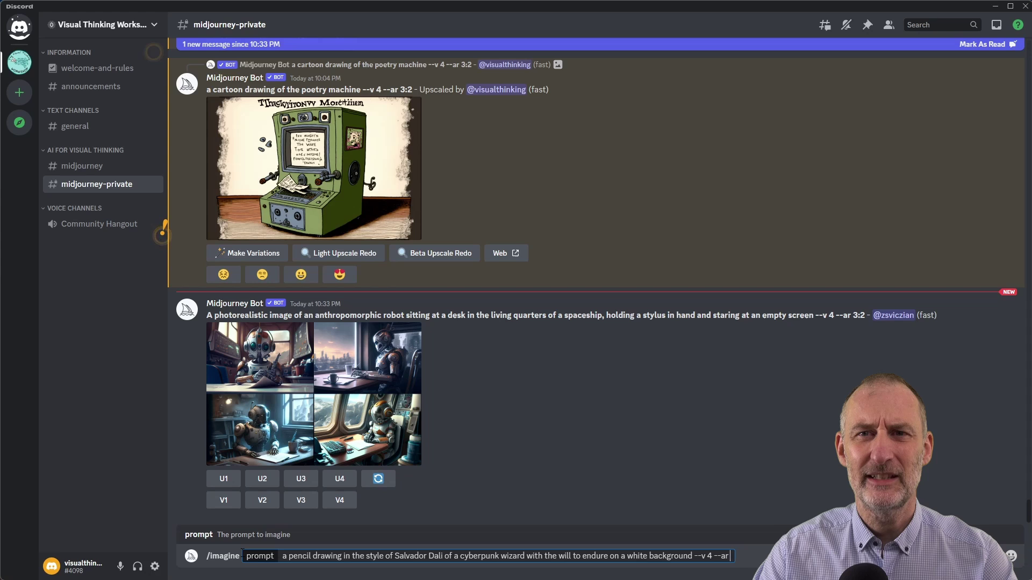
key("Return")
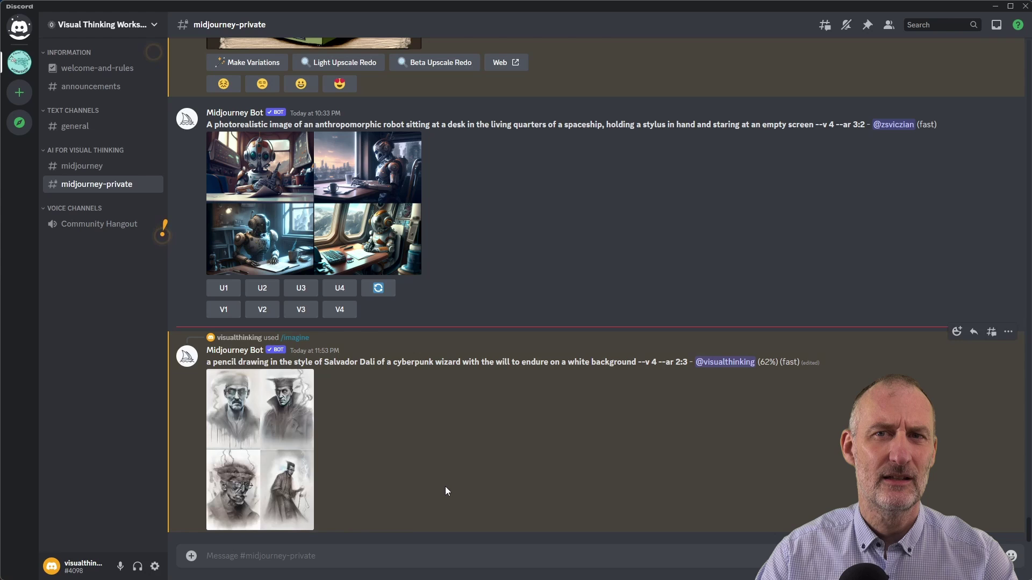
left_click(288, 499)
left_click(398, 489)
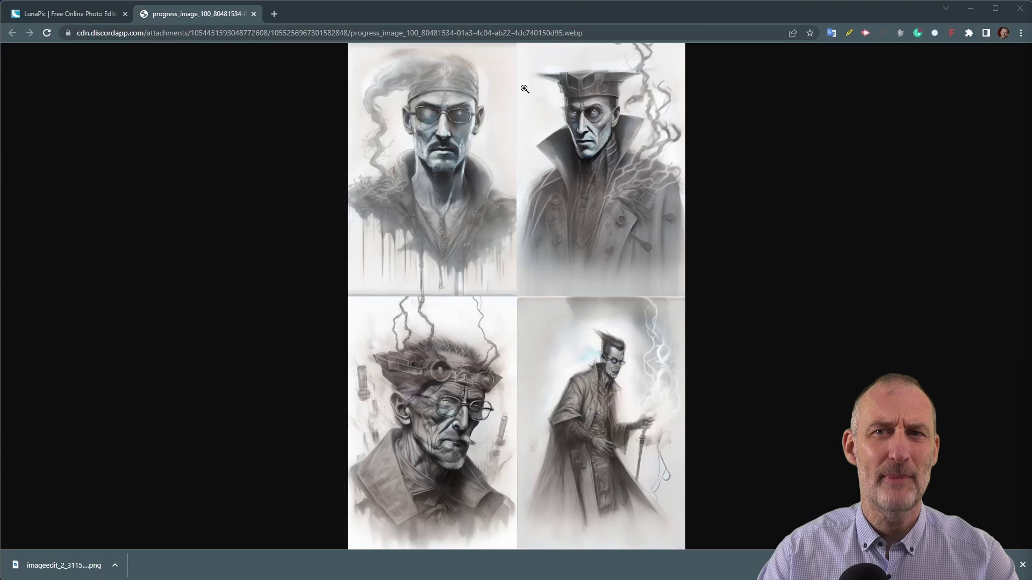
Step: Snip the top-right wizard portrait from the grid and paste it into Paint
key("super+shift+s")
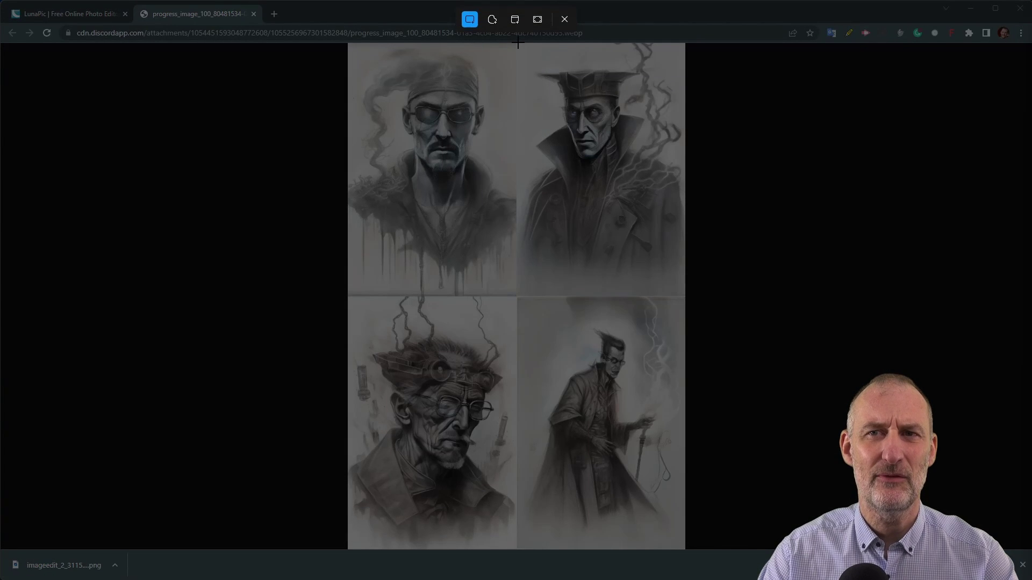
left_click_drag(519, 45, 683, 295)
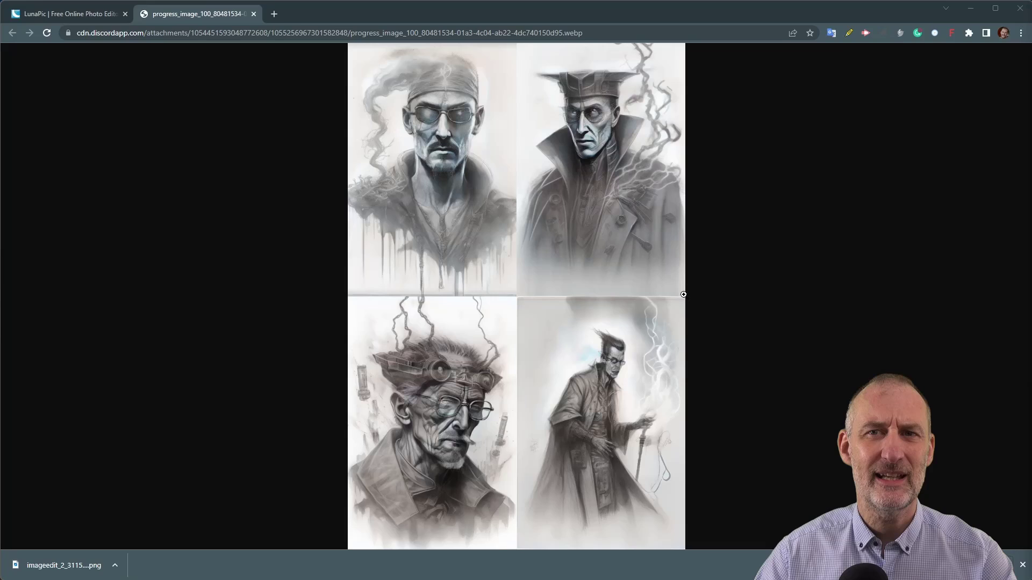
key("alt+Tab")
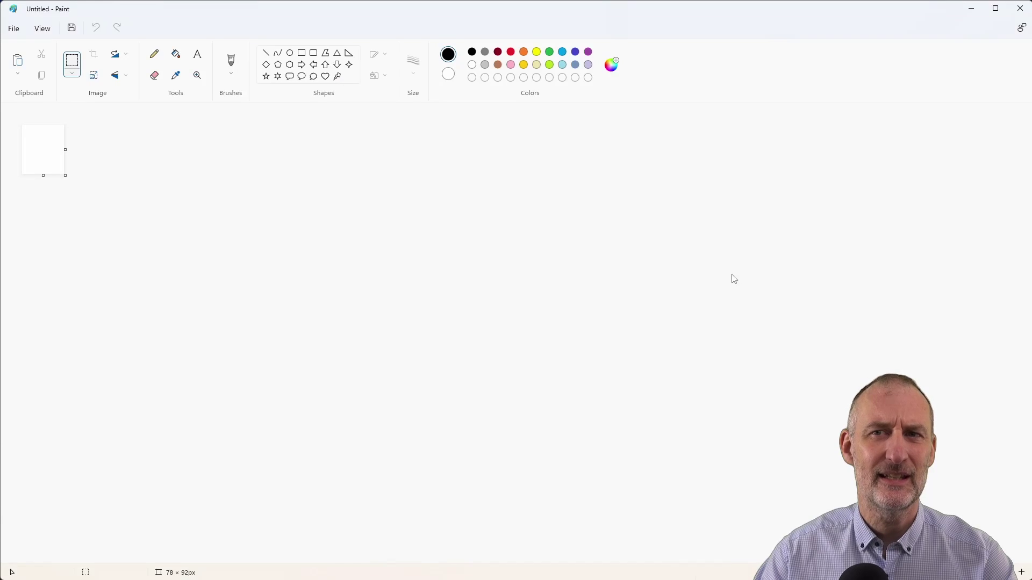
key("ctrl+v")
Step: Save the portrait as PNG over the existing wizard.png, then return to Chrome
left_click(13, 28)
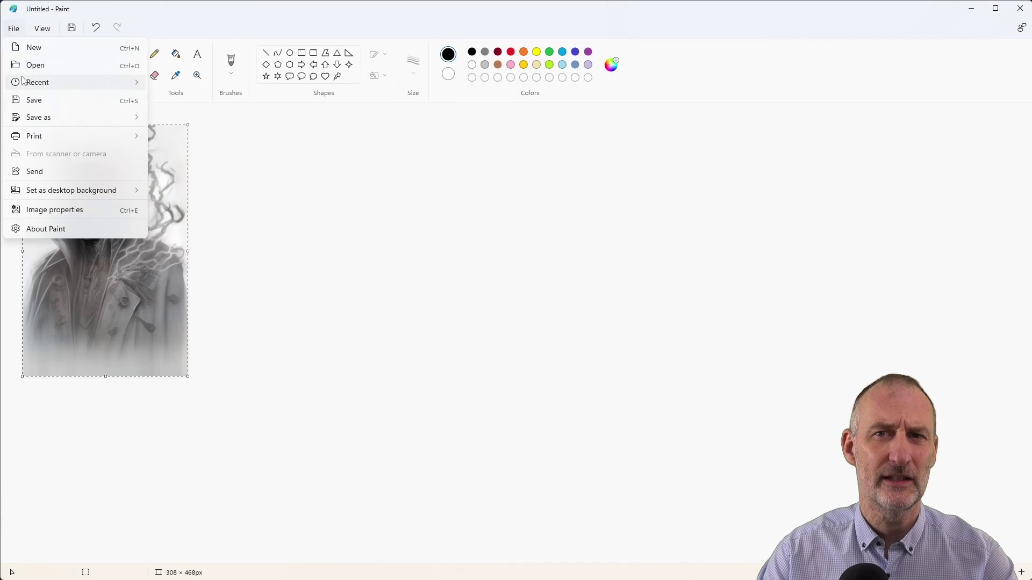
mouse_move(48, 121)
left_click(170, 120)
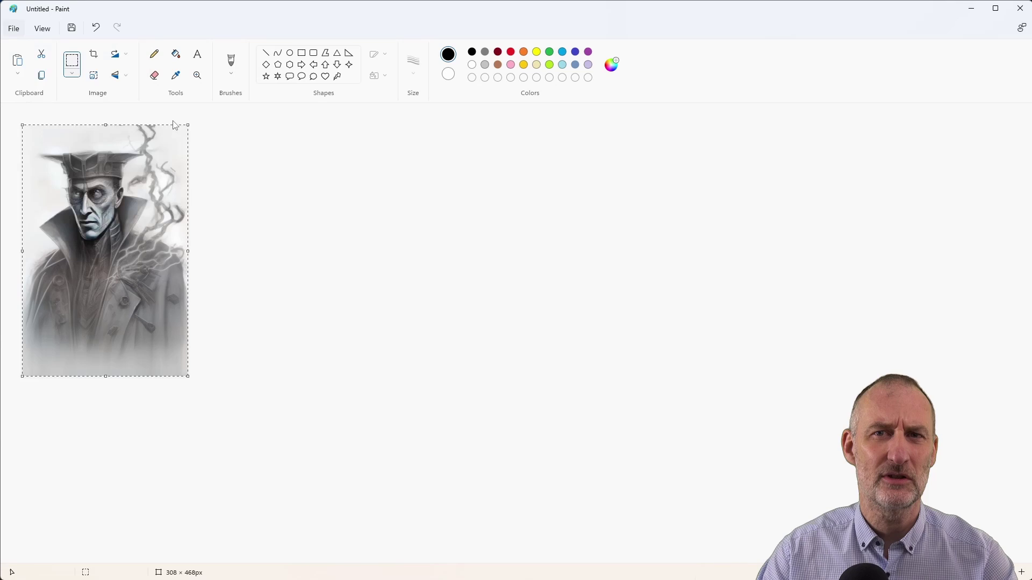
double_click(464, 267)
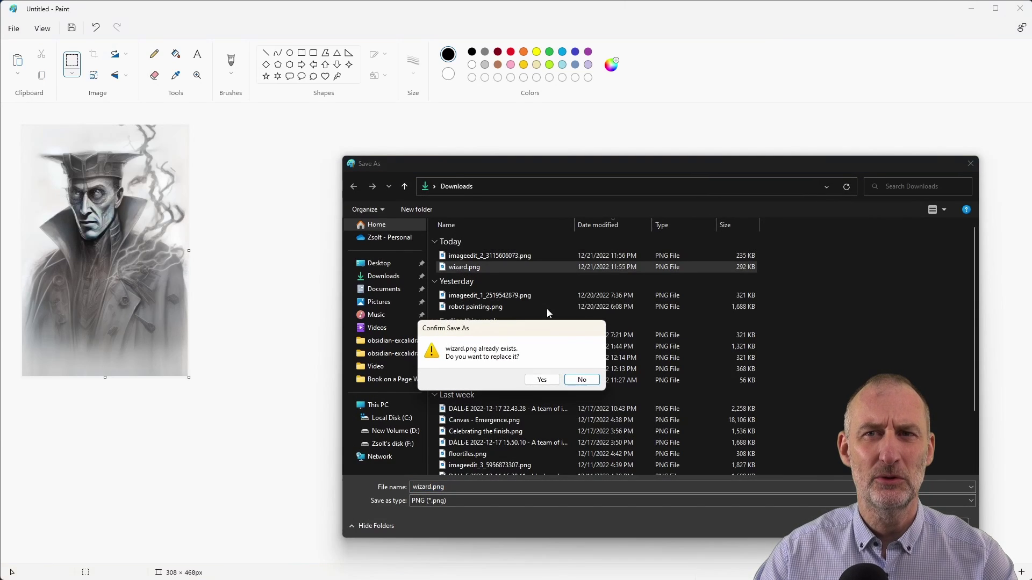
left_click(548, 384)
key("alt+Tab")
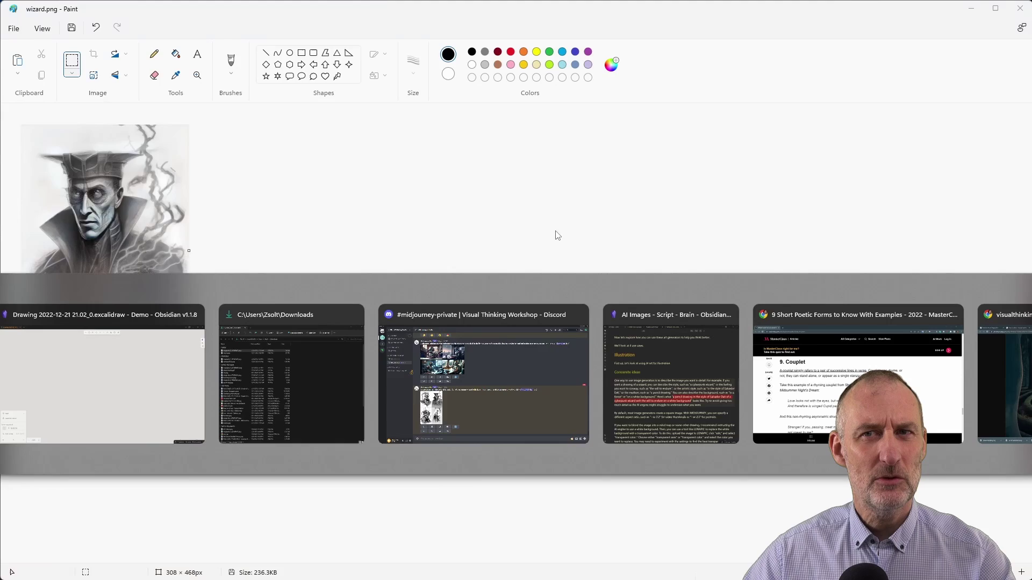
key("alt+Tab")
Step: Upload wizard.png into the LunaPic editor
key("ctrl+Tab")
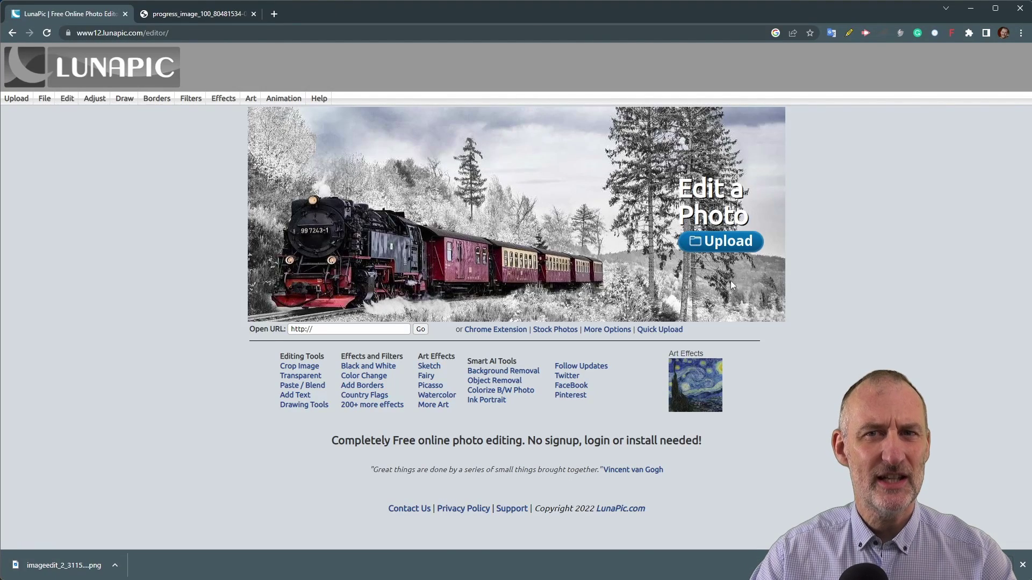
left_click(714, 246)
double_click(163, 99)
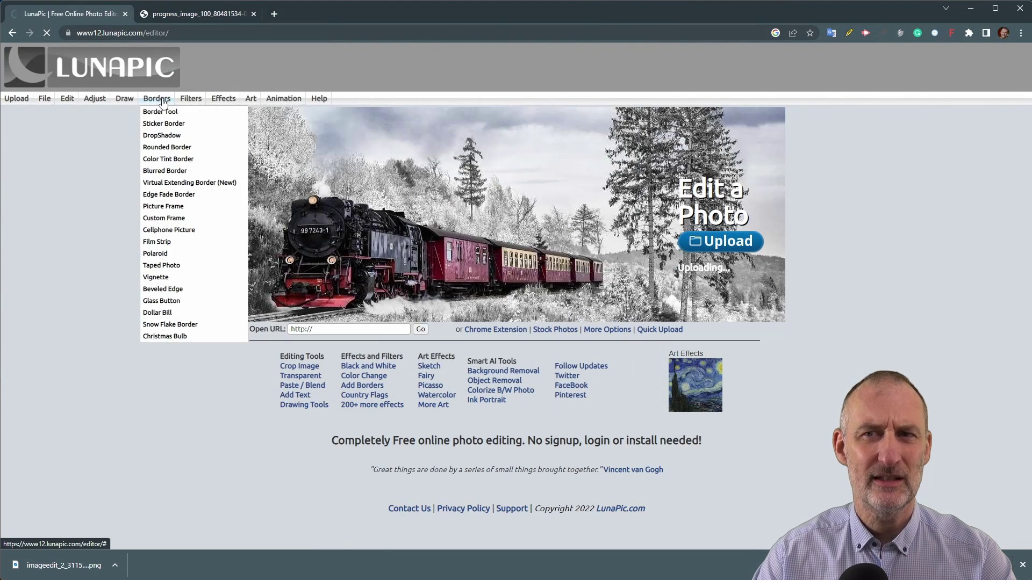
Step: Make the white background transparent using Transparent Color mode and apply it
mouse_move(67, 98)
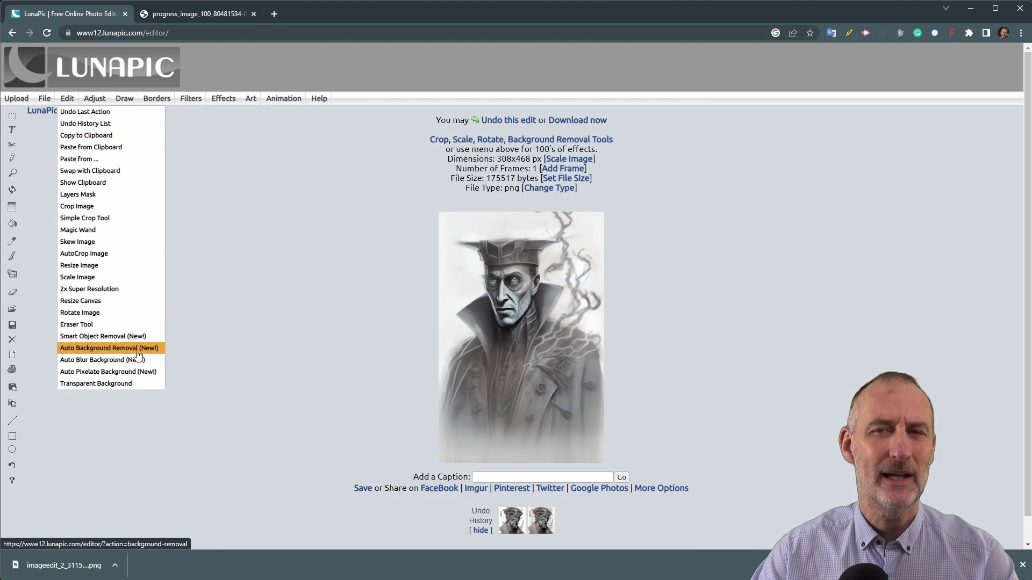
left_click(140, 385)
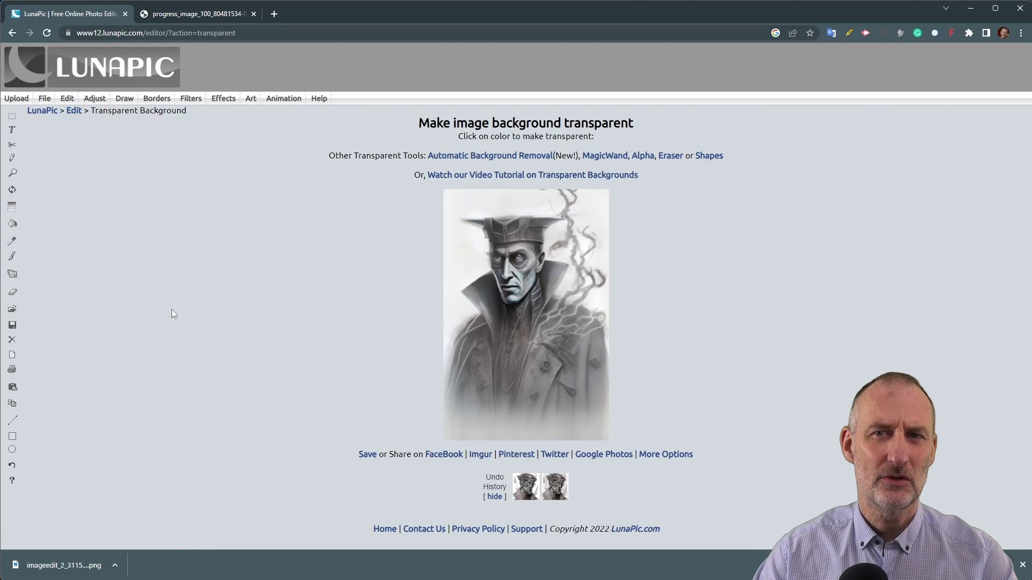
left_click(487, 209)
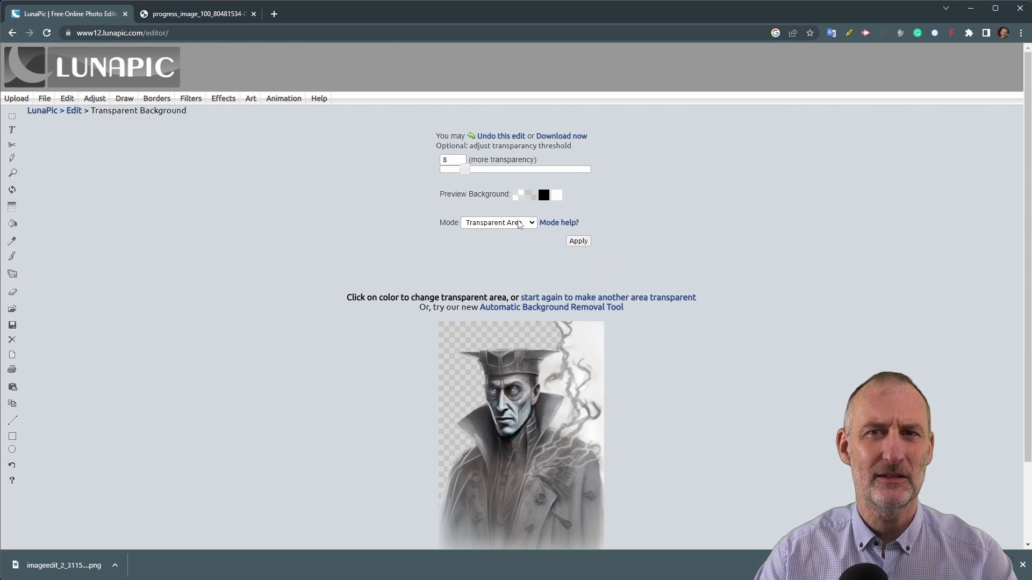
left_click(506, 227)
left_click(510, 242)
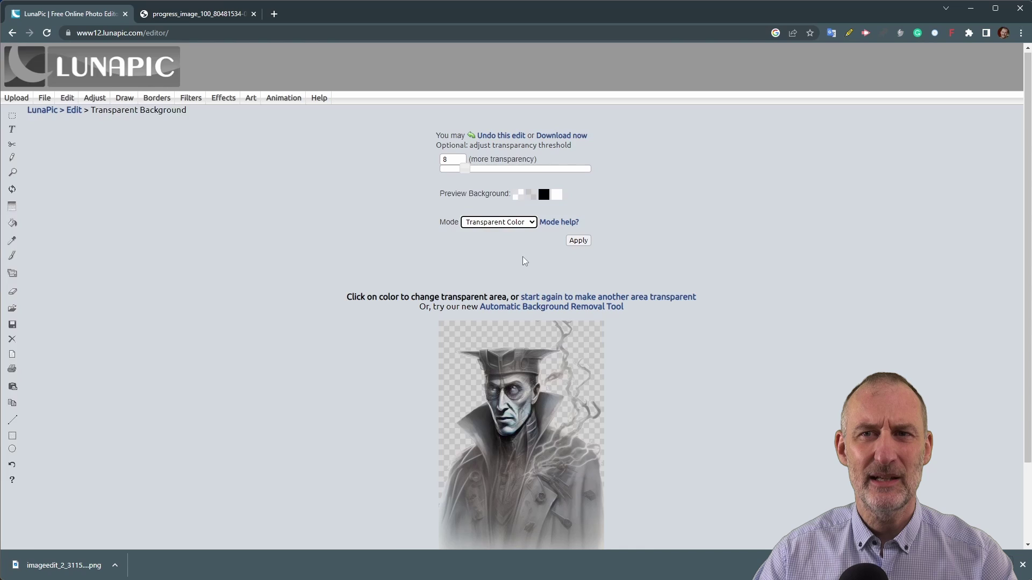
scroll(520, 260, "down", 2)
left_click(579, 143)
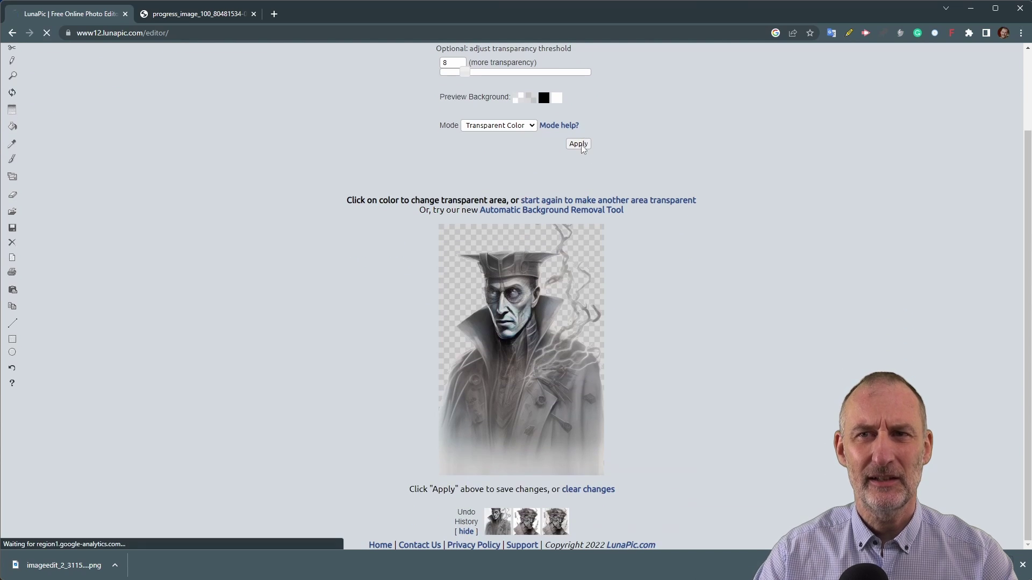
Step: Download the transparent wizard image as a PNG
left_click(44, 98)
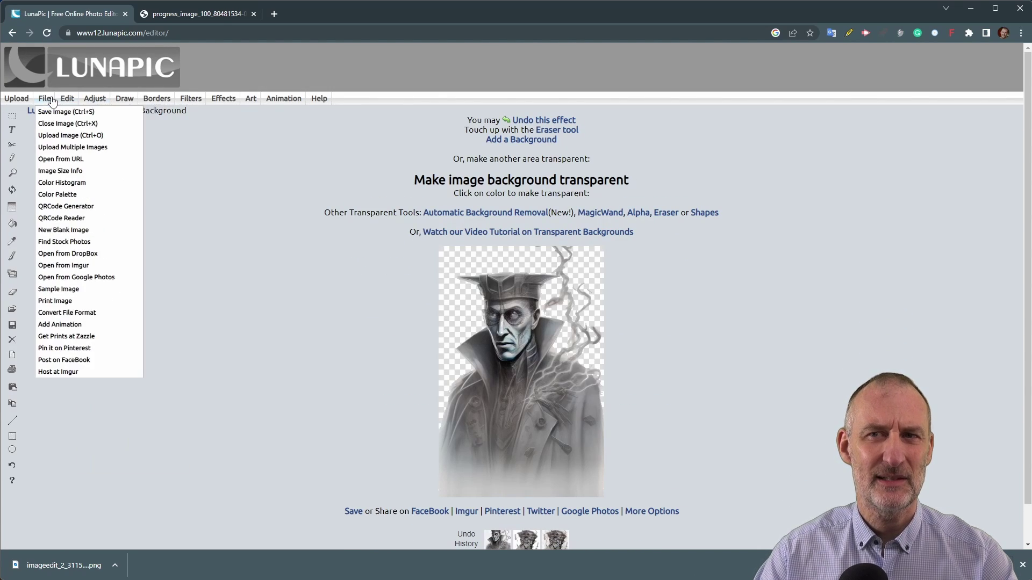
left_click(57, 115)
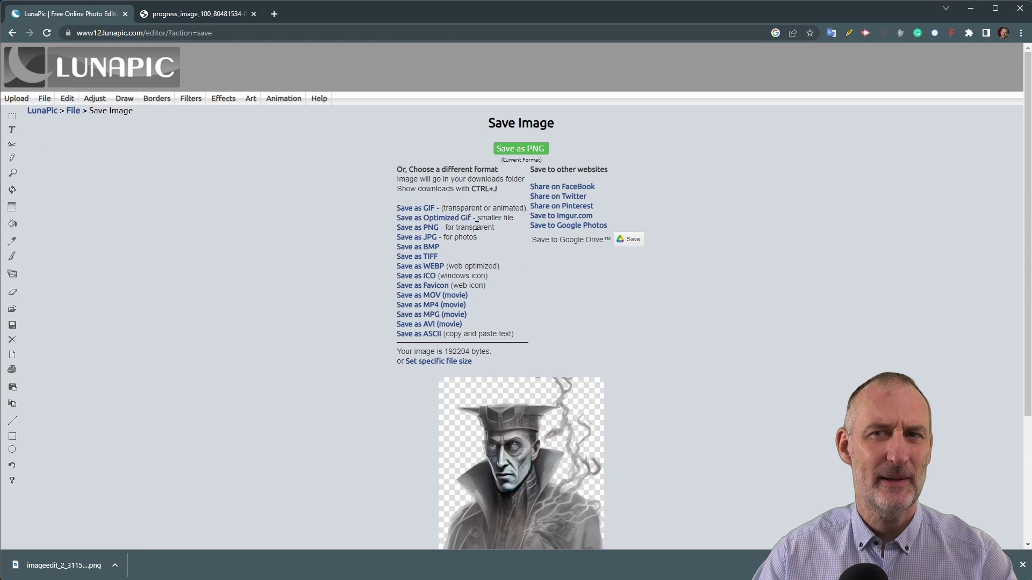
left_click(414, 230)
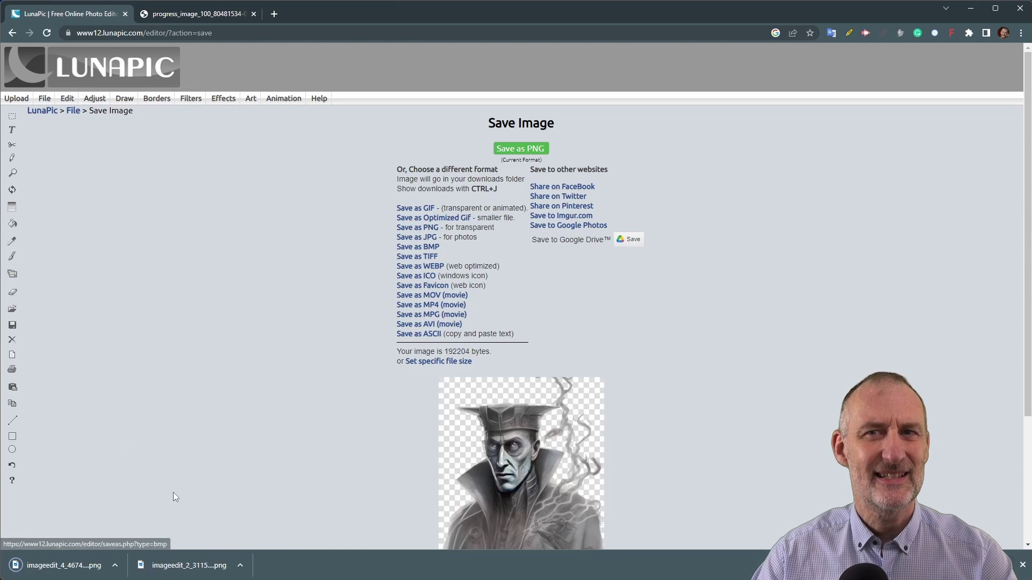
Step: Minimize Chrome and Paint, then drop the transparent wizard PNG onto the Excalidraw canvas
left_click(971, 8)
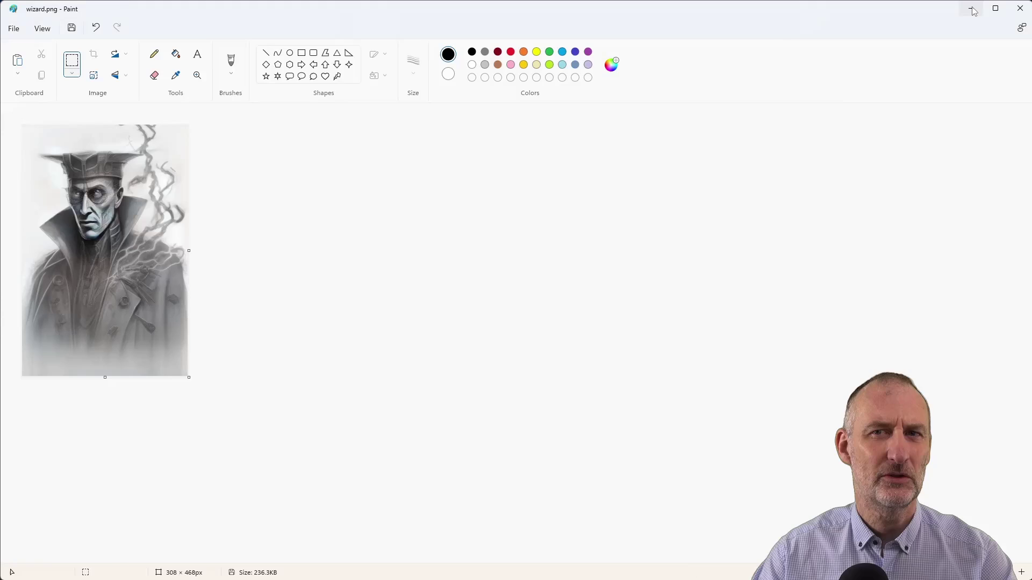
left_click(973, 9)
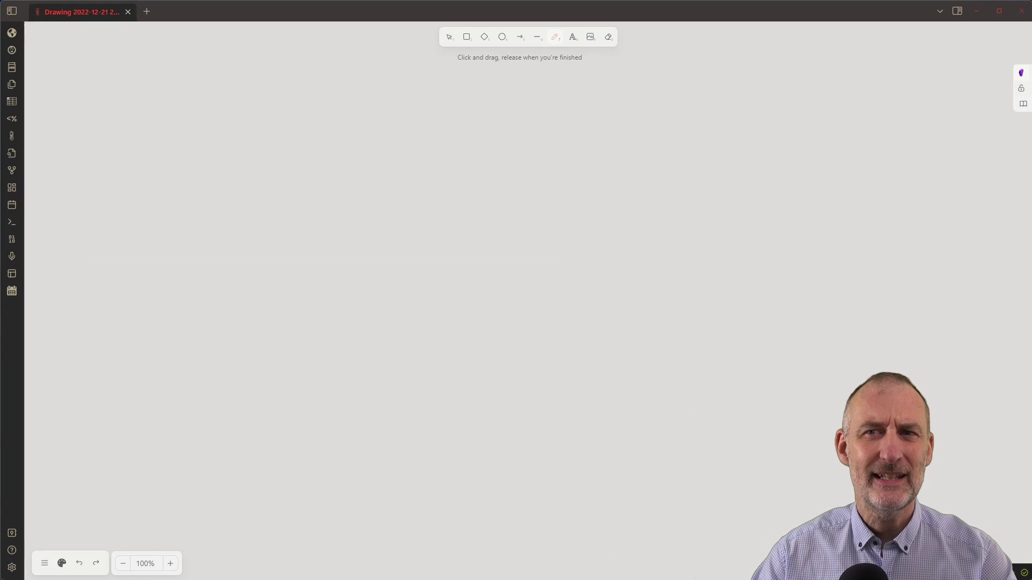
left_click_drag(142, 255, 243, 335)
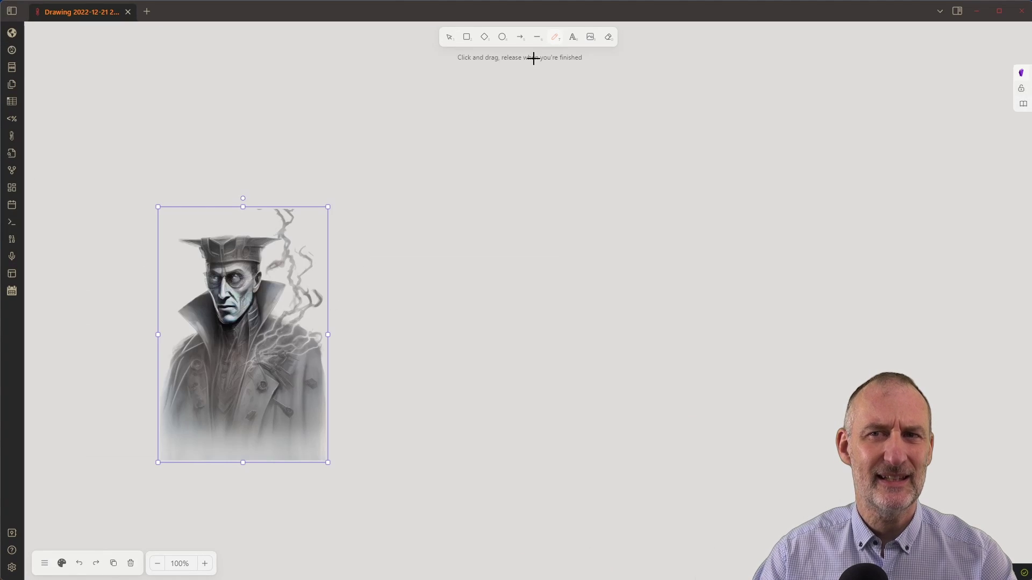
Step: Draw three freehand branches spreading right from the wizard and make their strokes extra thick
mouse_move(262, 276)
left_mouse_down()
mouse_move(287, 237)
mouse_move(482, 142)
mouse_move(646, 122)
left_mouse_up()
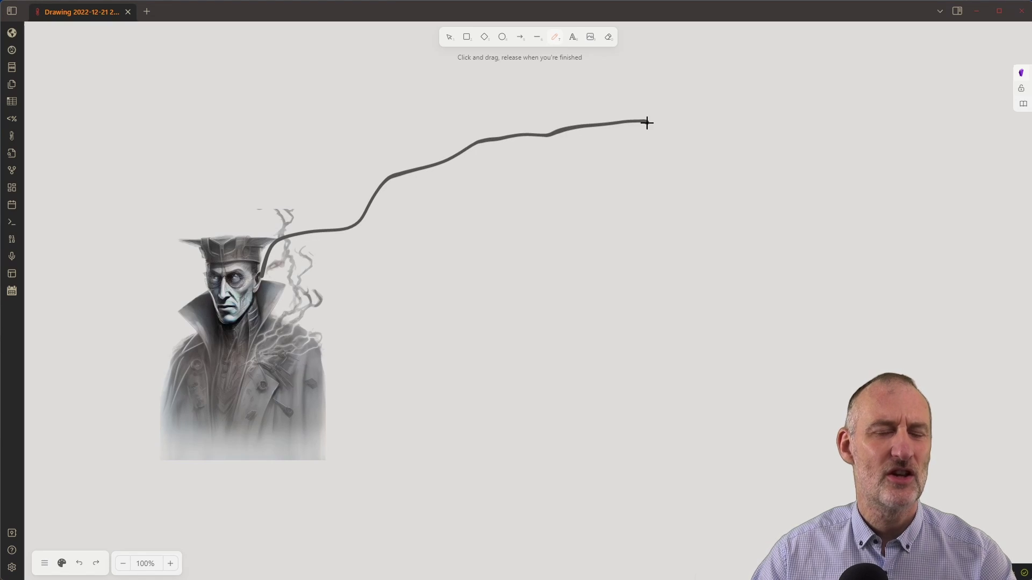
mouse_move(283, 352)
left_mouse_down()
mouse_move(522, 300)
mouse_move(672, 294)
left_mouse_up()
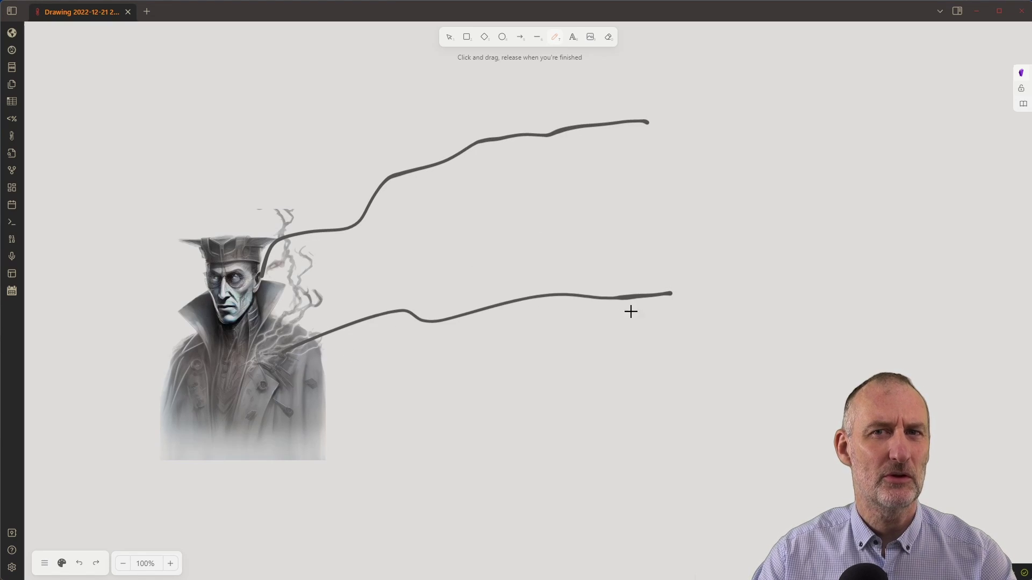
mouse_move(300, 407)
left_mouse_down()
mouse_move(481, 517)
mouse_move(606, 517)
left_mouse_up()
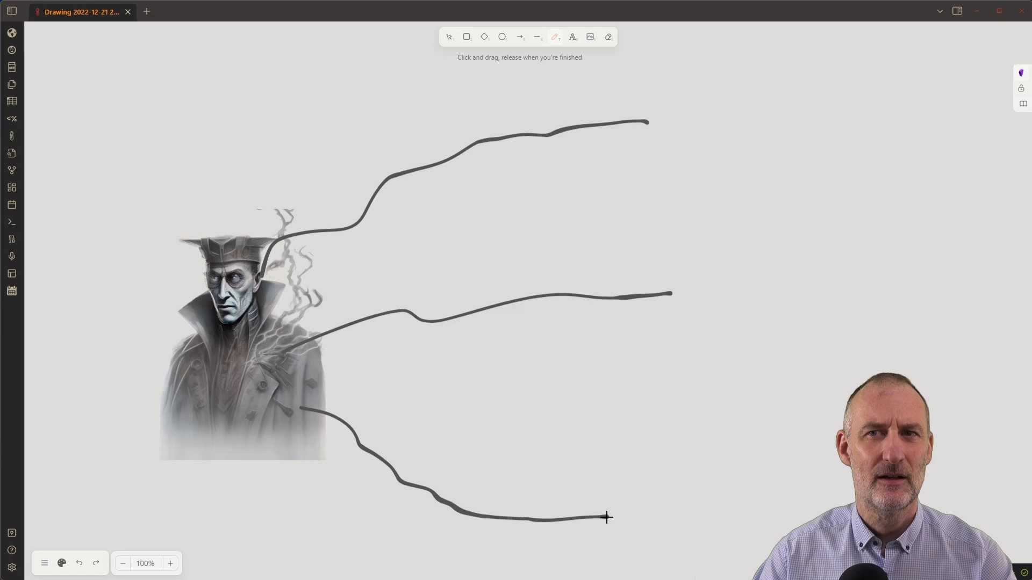
key("ctrl+a")
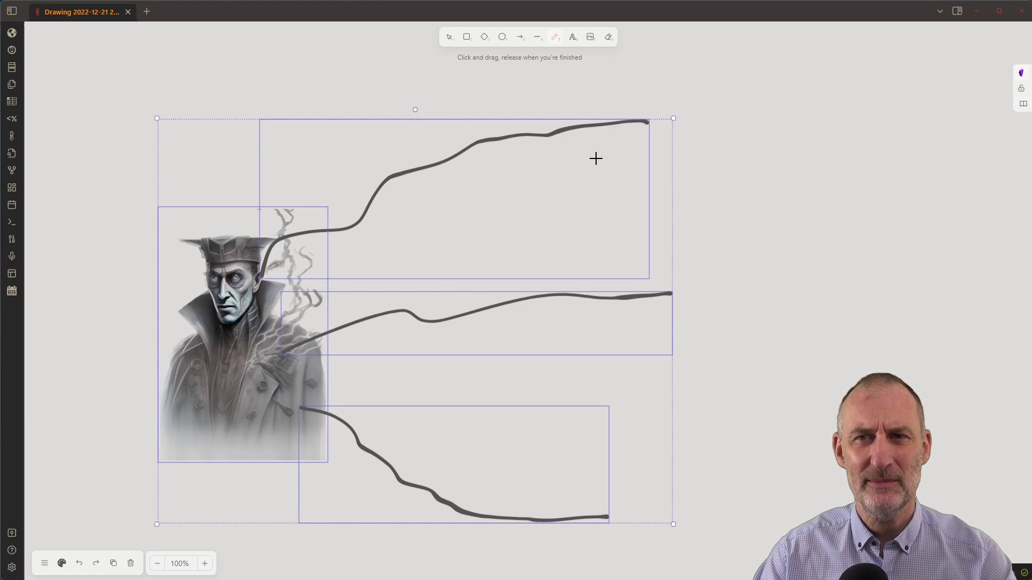
key("ctrl+p")
type("wid")
key("Return")
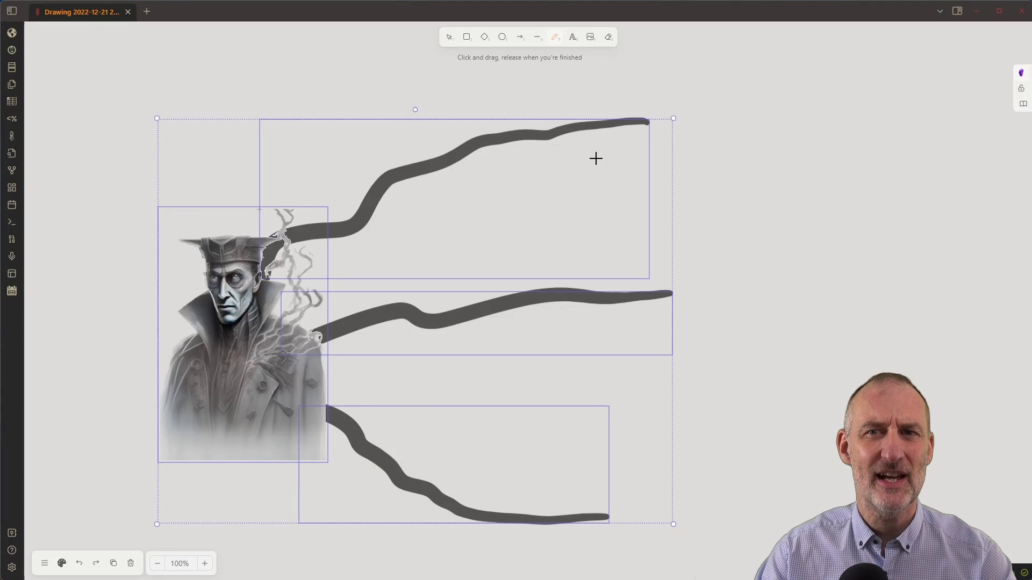
key("Escape")
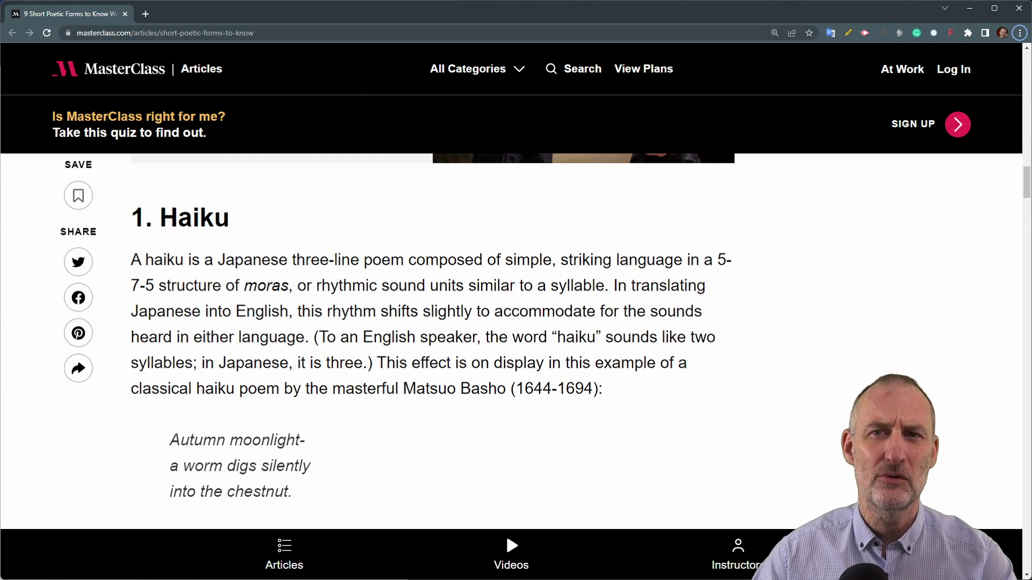
Step: Scroll down the MasterClass short poetic forms article past the haiku section
scroll(430, 338, "down", 20)
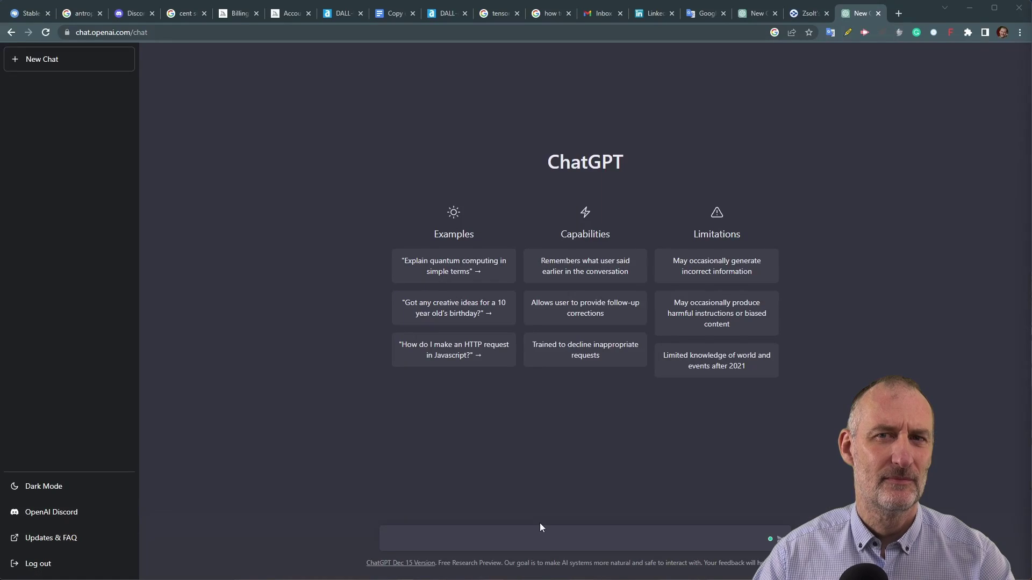
Step: Ask ChatGPT to 'Write a haiku based on the following text.' with the neighbourhoods paragraph
type("Write a haiku based on the")
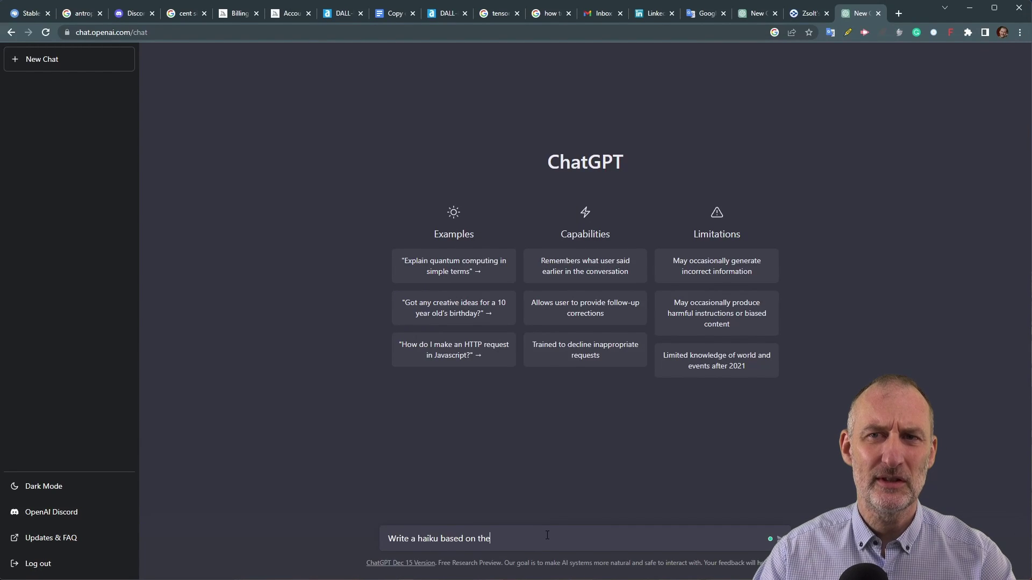
type(" following text.")
key("shift+Return")
key("shift+Return")
type("Like ant colonies, or the cells of a developing embryo, neighborhoods are patterns in time. No one wills them into existence single-handedly; they emerge by a kind of tacit consensus: the artists go here, the investment bankers here... The great preponderance of city dwellers live by those laws without any legal authority mandating that compliance. It is the sidewalk - the public space where interactions between neighbors are the most expressive and the most frequent - that helps us create those laws.")
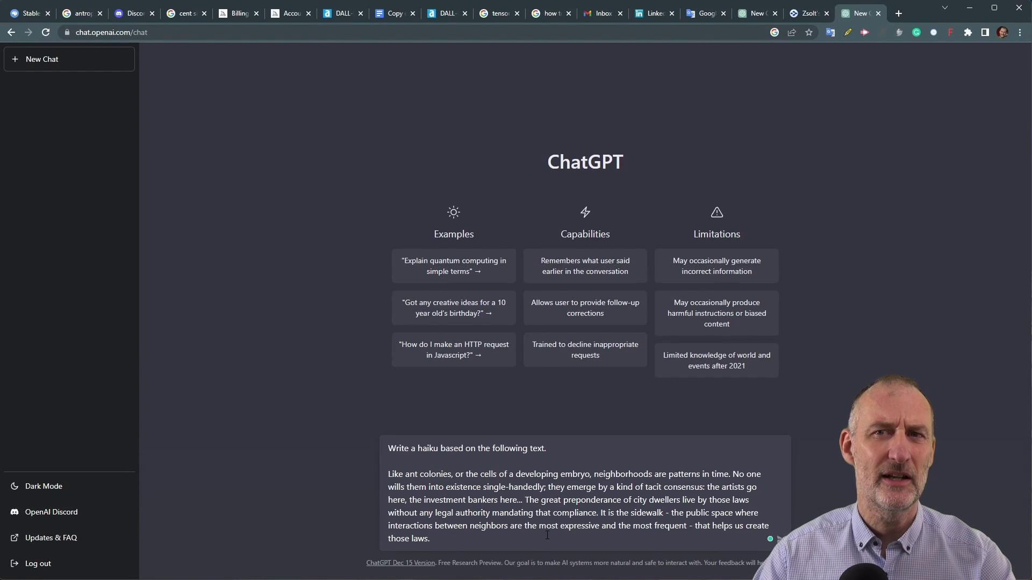
key("Return")
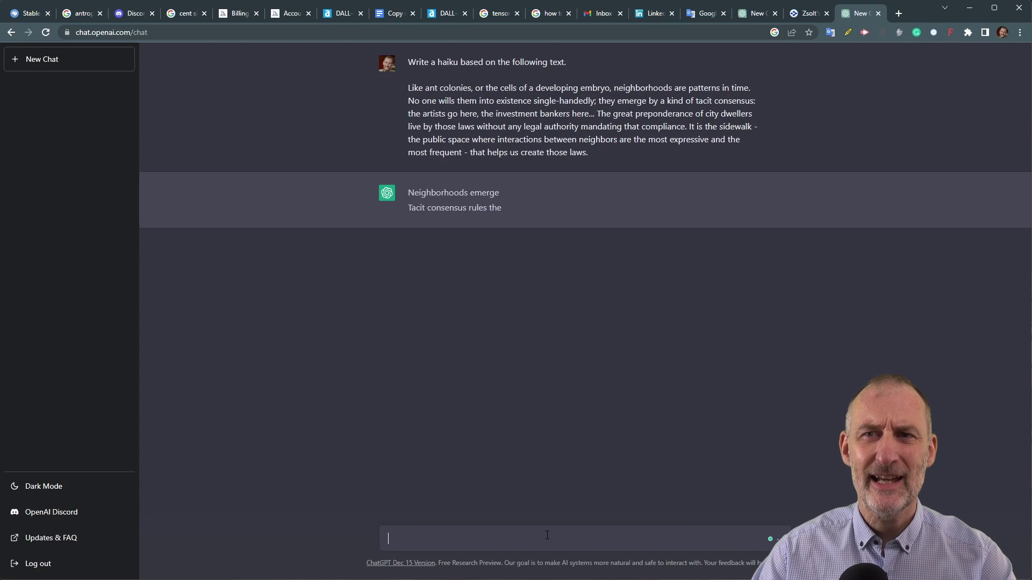
Step: Regenerate the haiku twice and select the third version, 'Emerging patterns in time'
left_click_drag(520, 225, 406, 192)
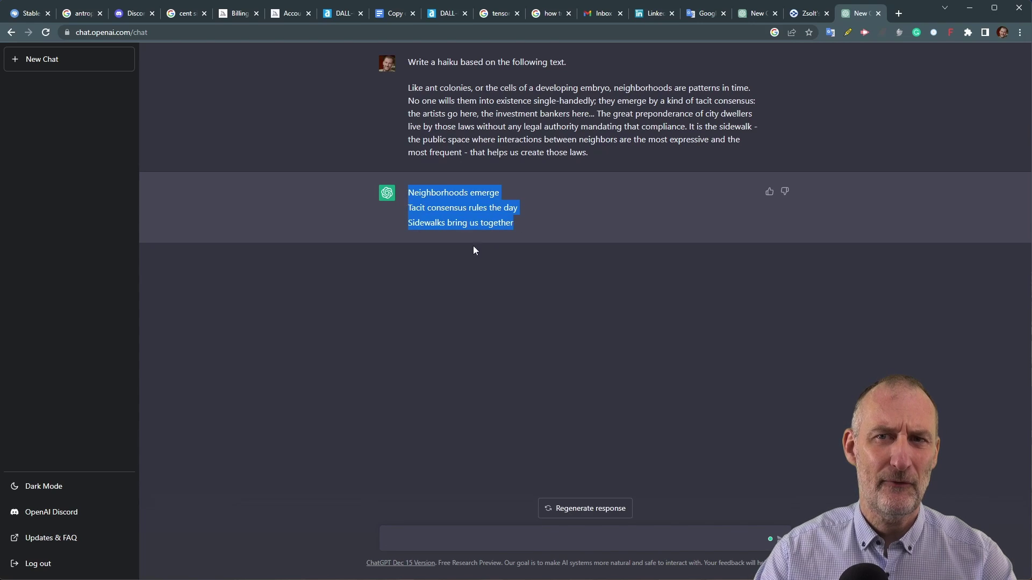
left_click(564, 507)
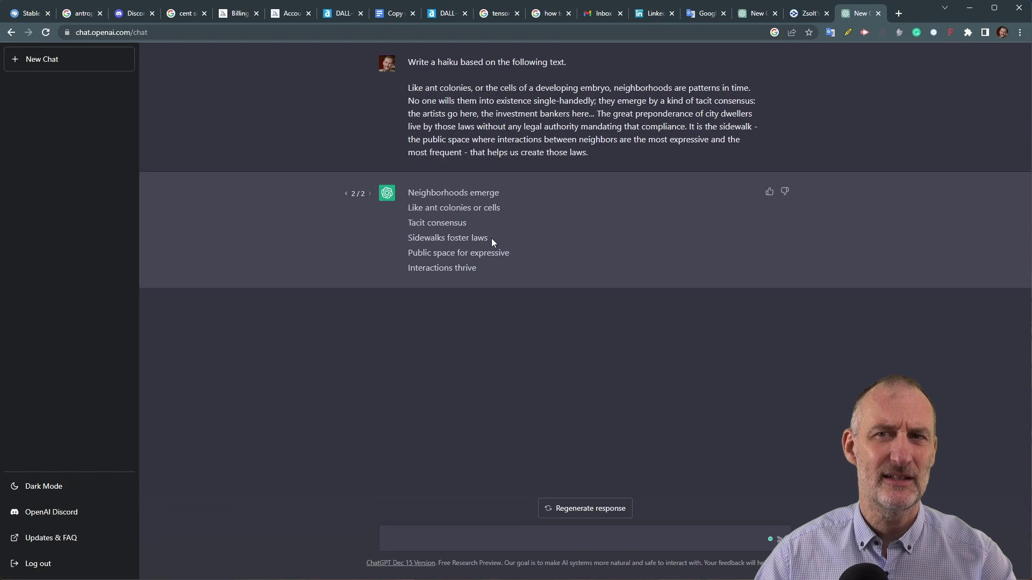
left_click(592, 510)
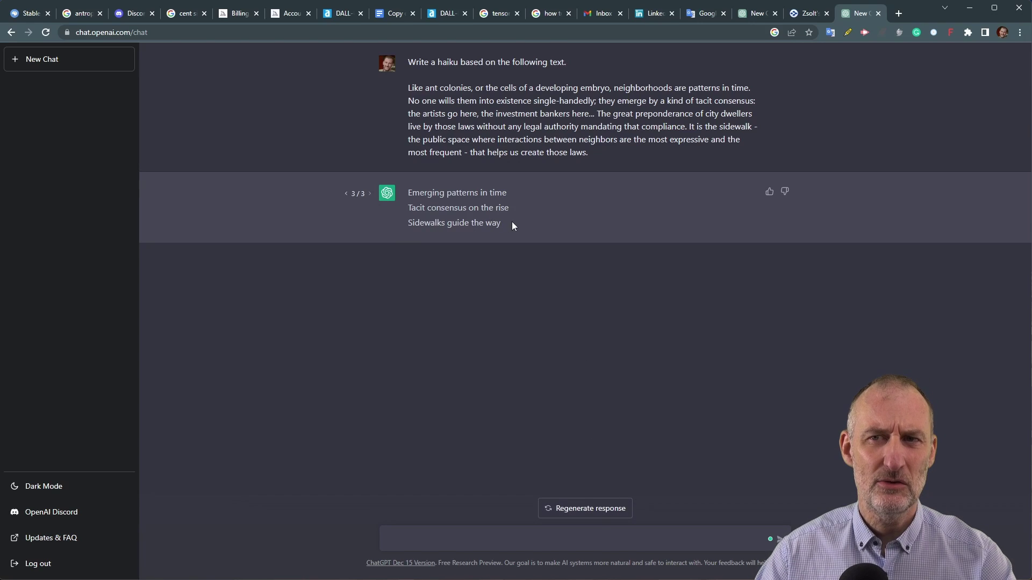
left_click_drag(512, 223, 406, 195)
key("ctrl+c")
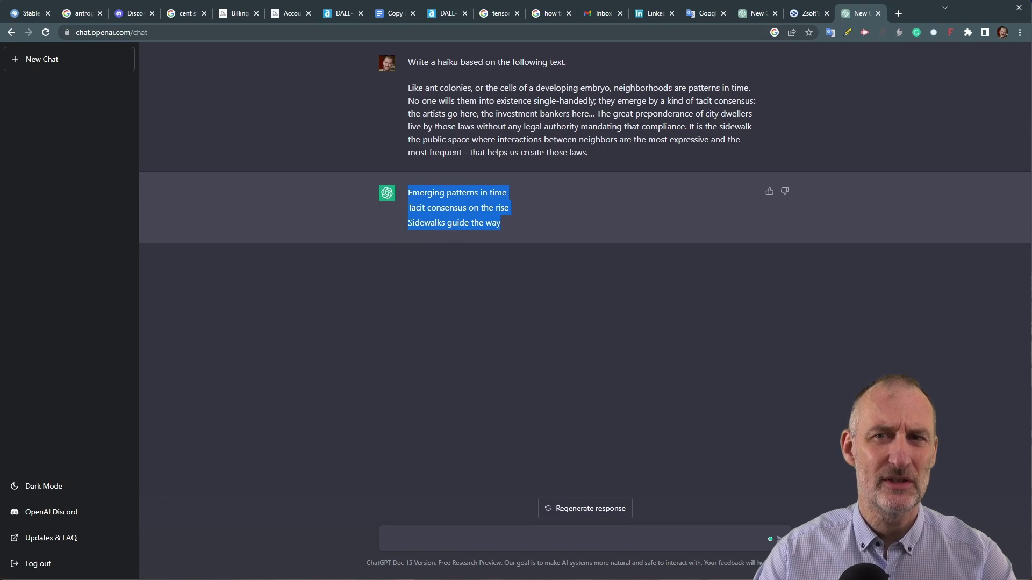
Step: Imagine 'An avantgarde painting about' plus the pasted haiku with --v 4, then enlarge the grid
key("alt+Tab")
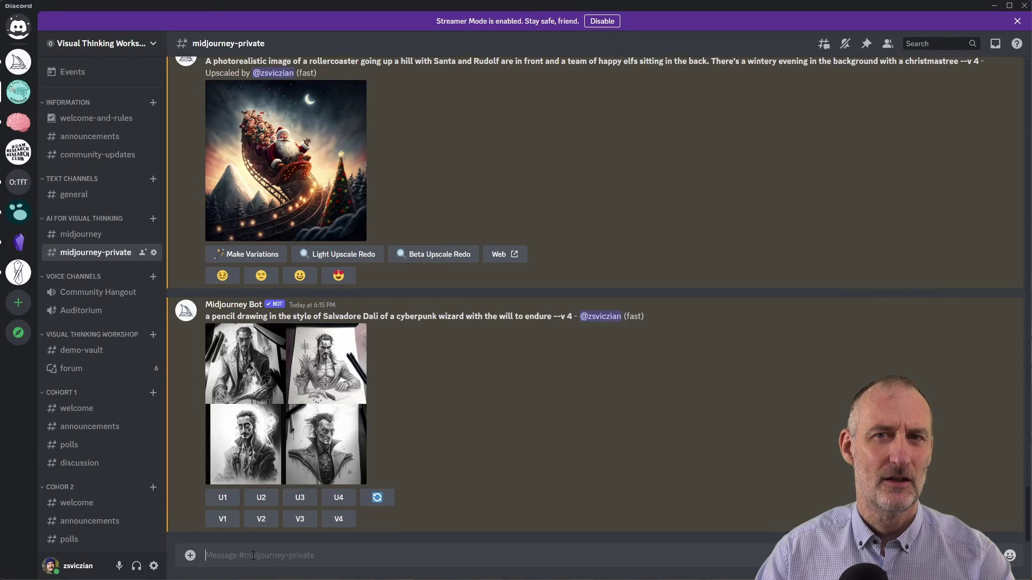
type("/im")
left_click(295, 488)
type("An avan")
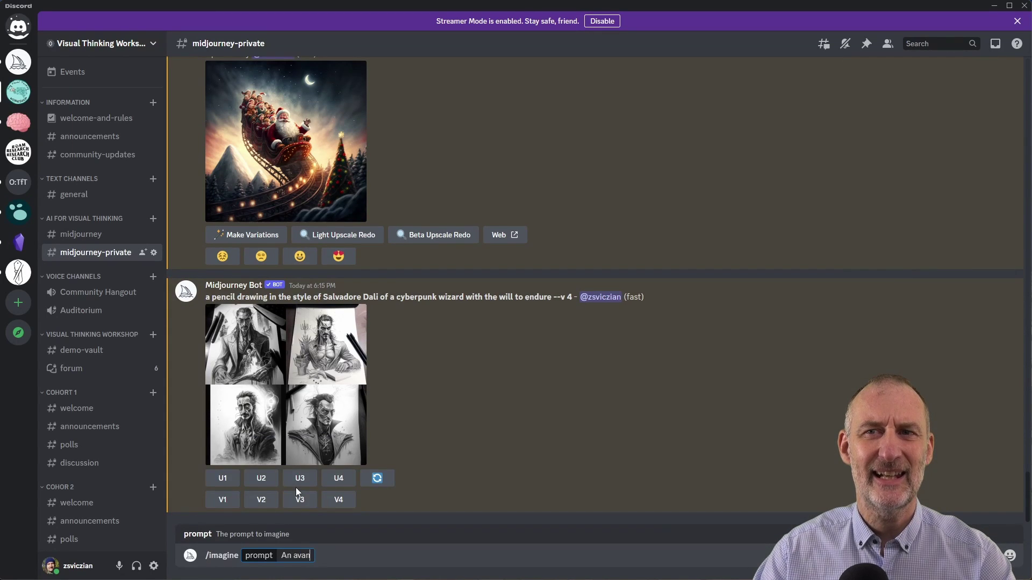
type("tgarde painting abou")
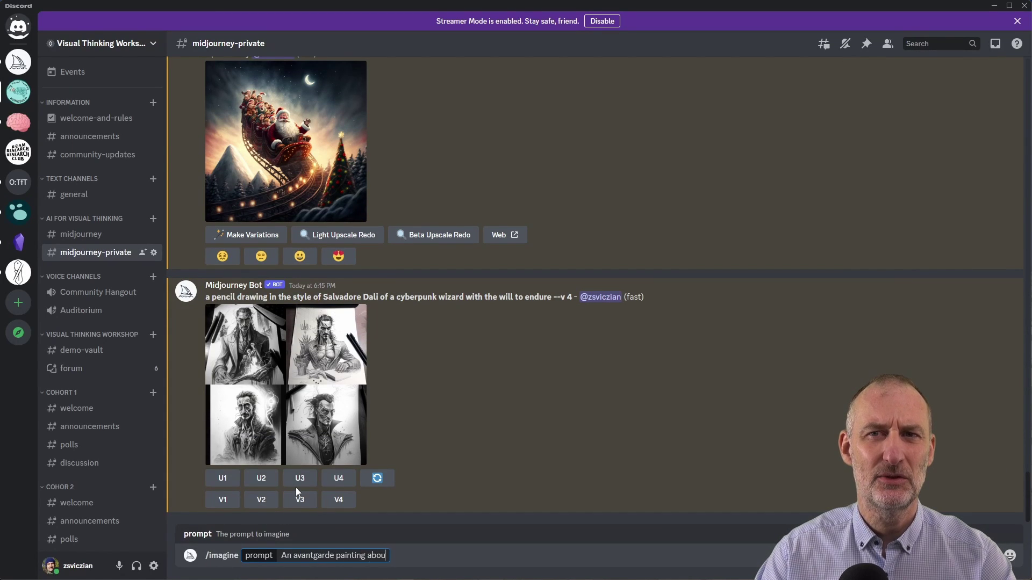
type("t")
key("ctrl+v")
type("--v 4")
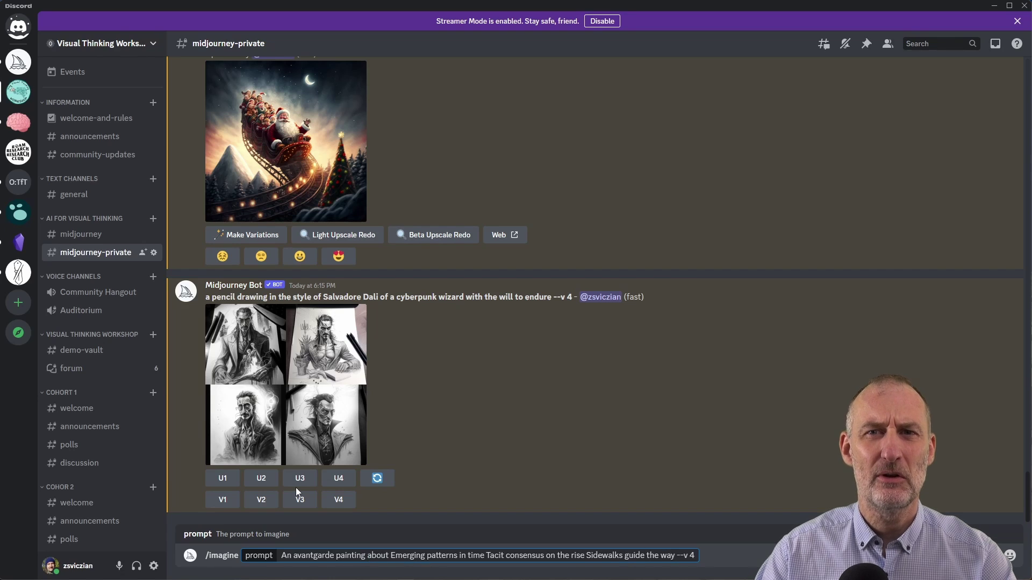
key("Return")
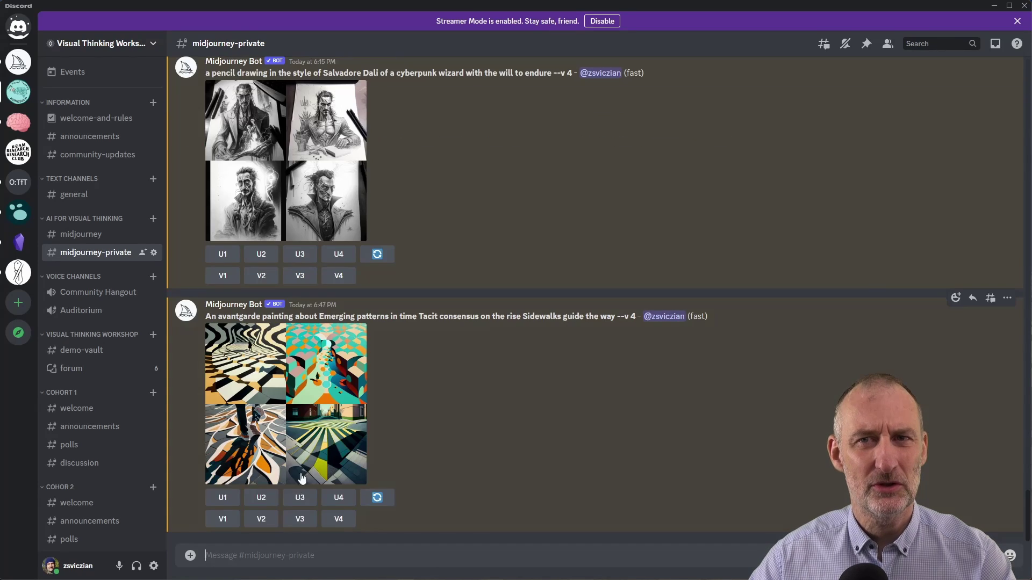
left_click(304, 437)
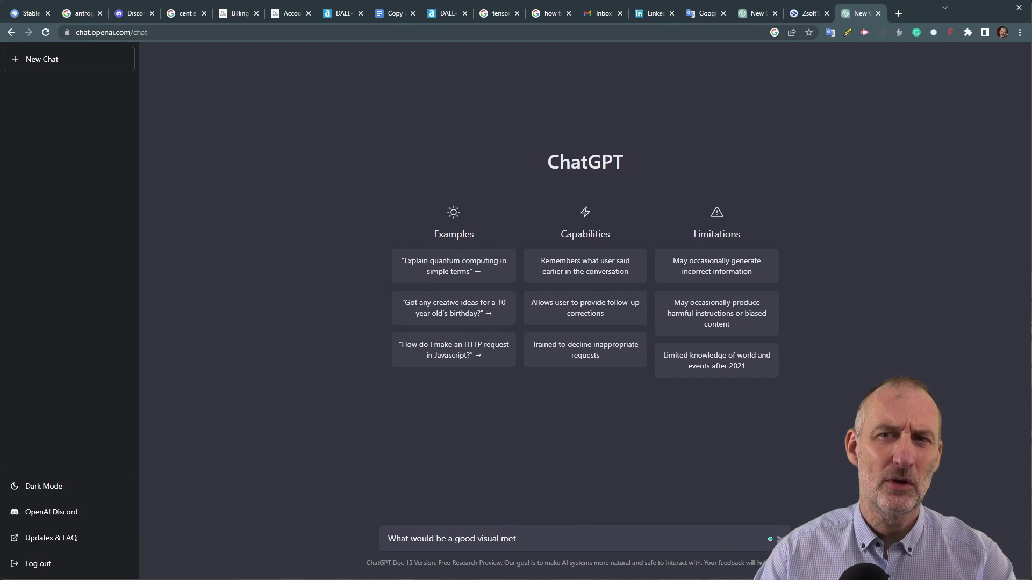
Step: Ask ChatGPT what would be a good visual metaphor for the pasted lateral thinking paragraph
type("ept?")
key("shift+Return")
key("shift+Return")
type("Lateral thinking is a way of solving problems by looking at them from unconventional angles and thinking creatively. It involves breaking away from traditional, linear ways of thinking and approaching problems with a more open, flexible mindset. Lateral thinking involves making connections between seemingly unrelated ideas and using imagination and intuition to come up with novel solutions. It is often used to find creative solutions to complex problems or to break out of a mental rut. The goal of lateral thinking is to come up with fresh, original ideas that can lead to new and innovative solutions.")
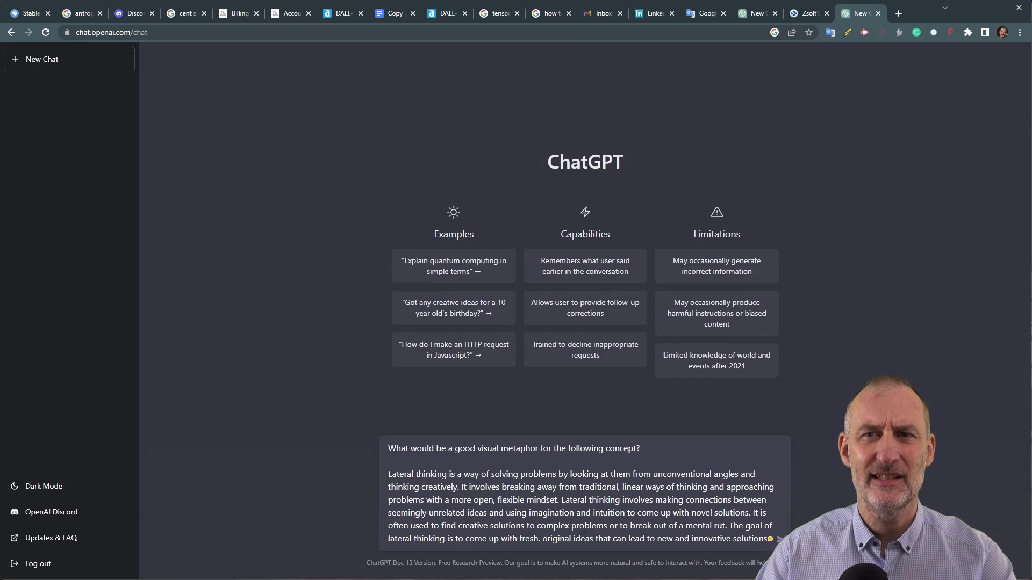
key("Return")
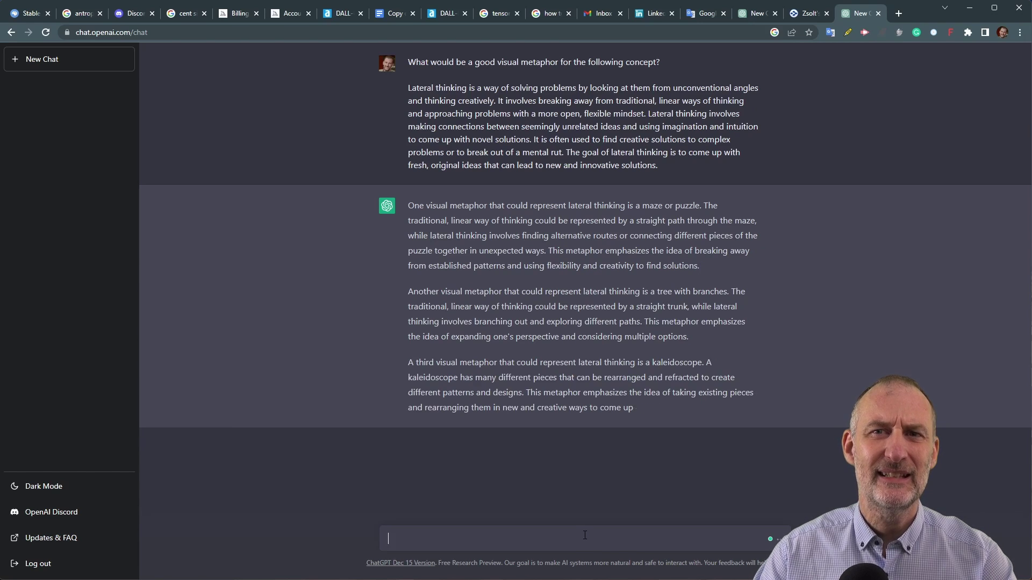
Step: Imagine a graffiti of a big-trunked, many-branched tree seen through a kaleidoscope, --v 4, and enlarge it
double_click(677, 362)
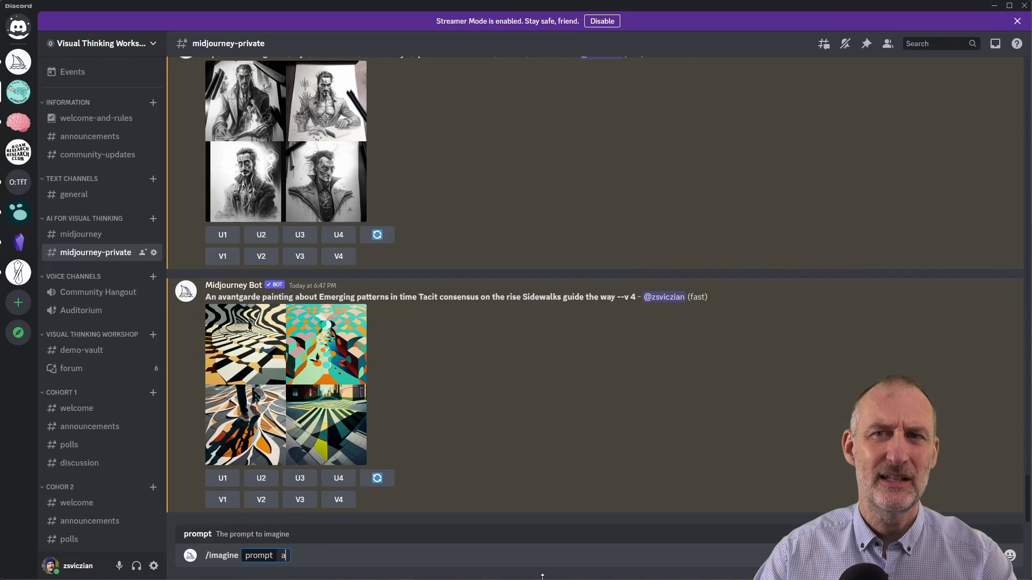
type("ffiti of a tree with a big")
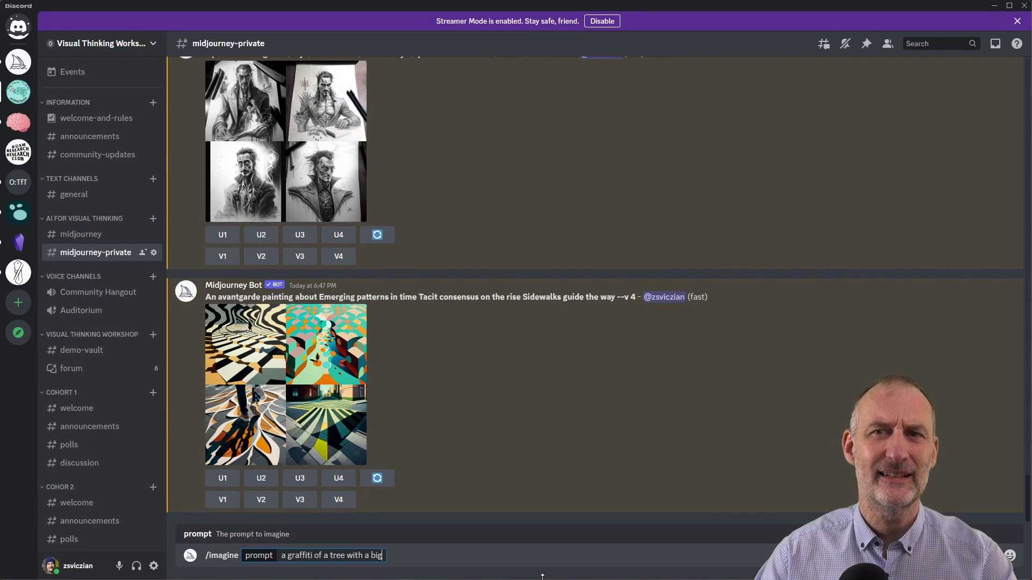
type(" straight trunk and")
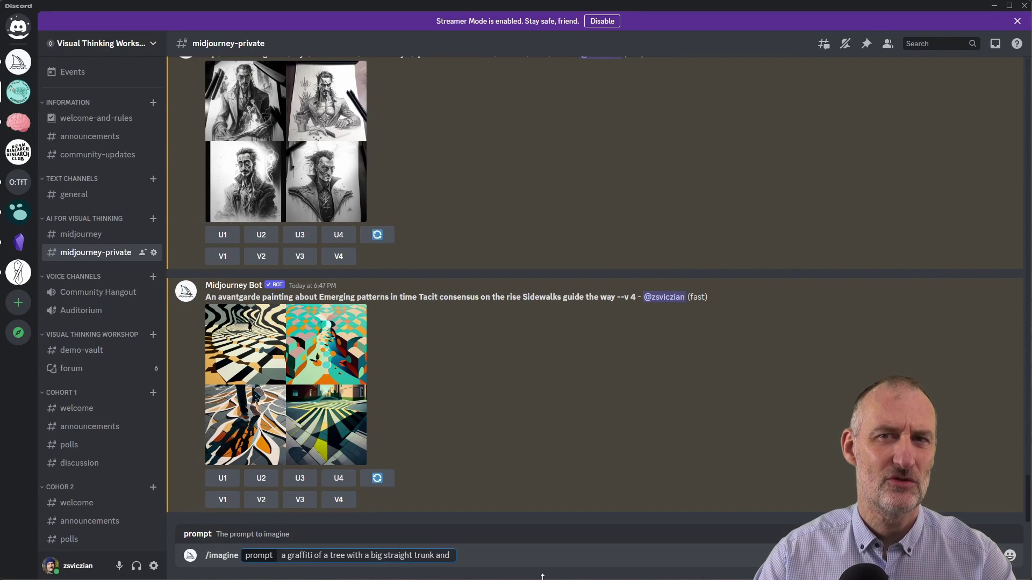
type(" lots of branches")
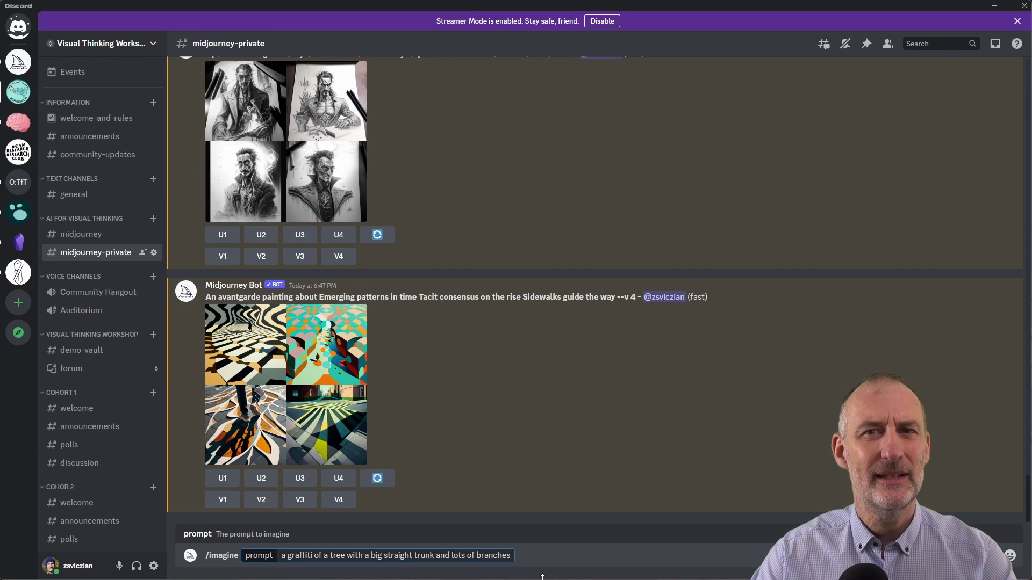
type(" as seen through a kaleidoscope")
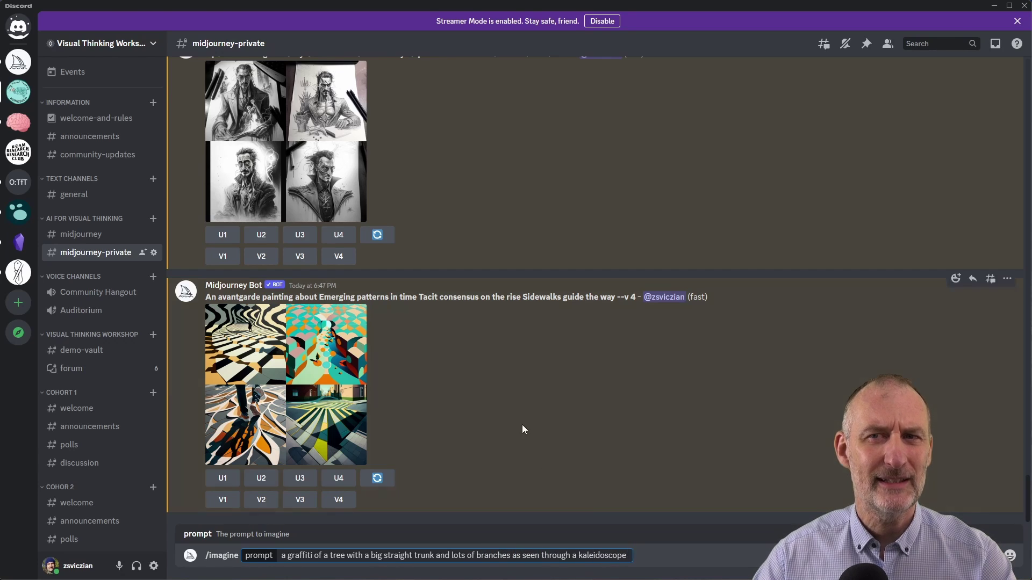
key("alt+Tab")
key("alt+Tab")
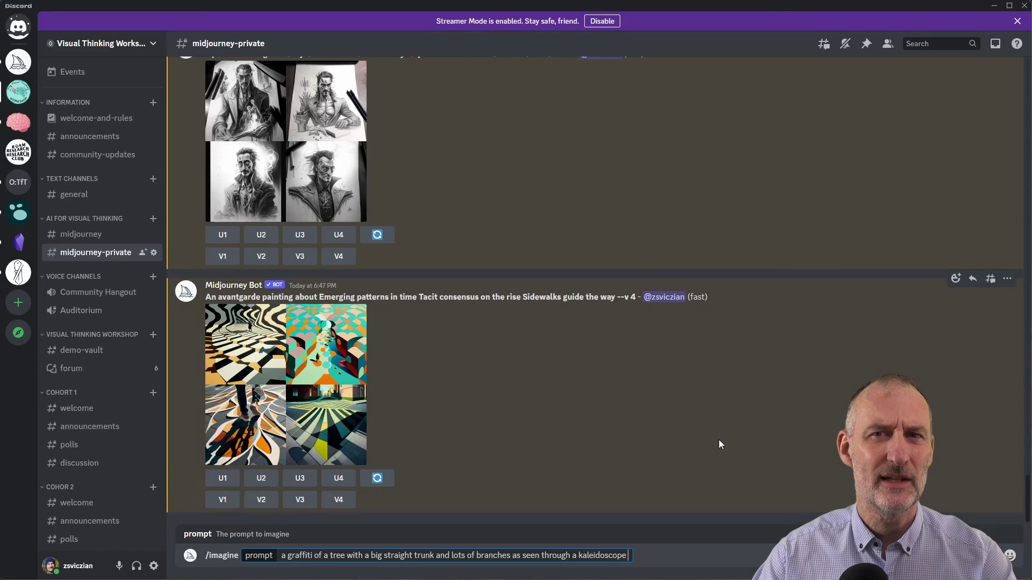
key("Return")
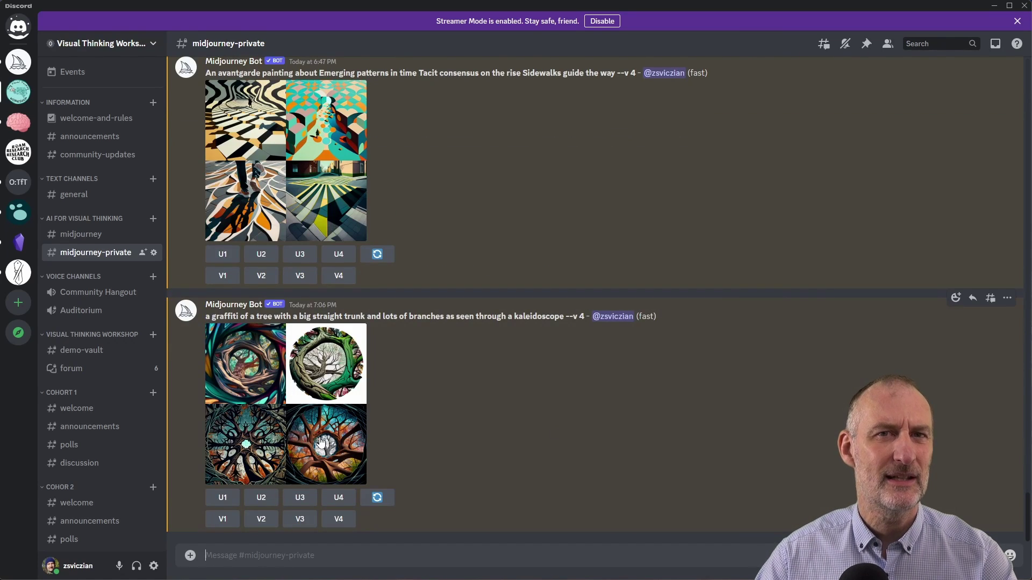
left_click(320, 439)
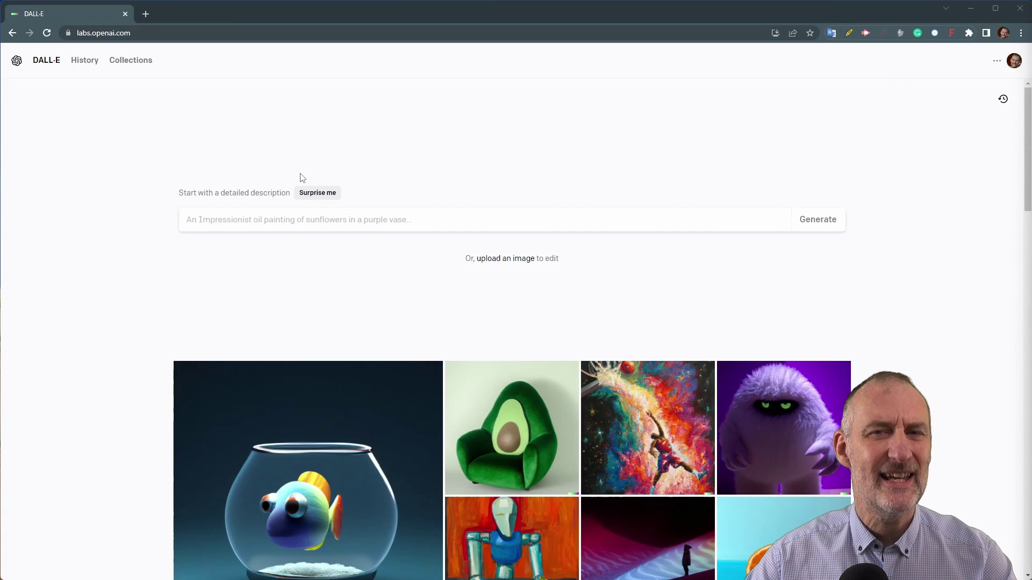
Step: Generate DALL·E images from a Surprise me panda mad-scientist prompt and open the first result
left_click(318, 194)
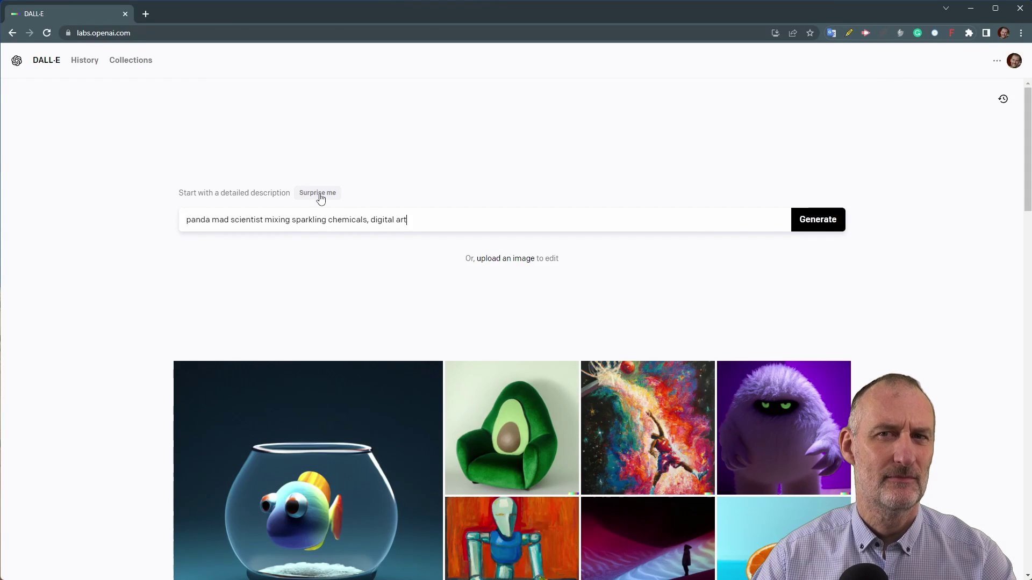
left_click(818, 218)
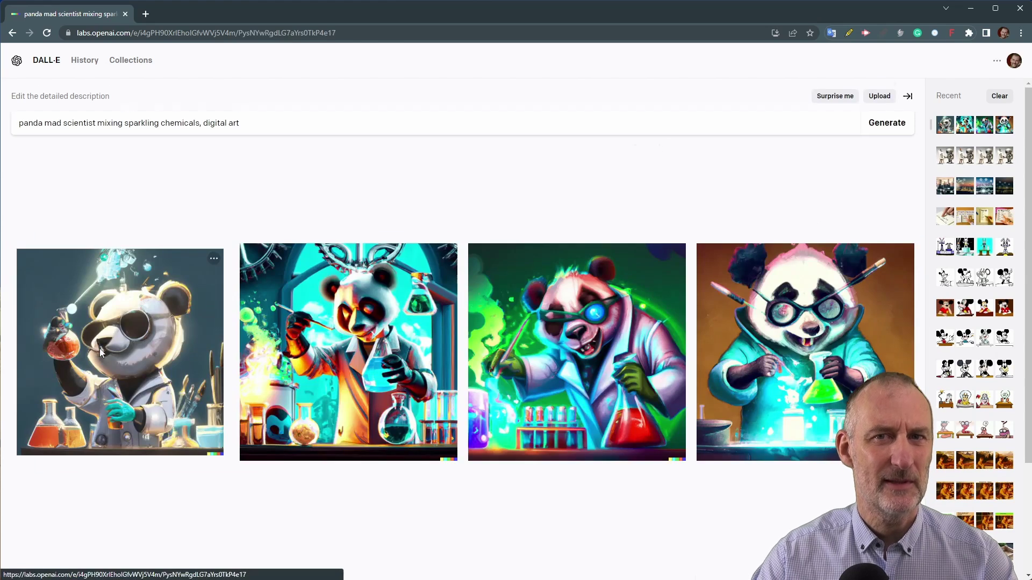
left_click(99, 348)
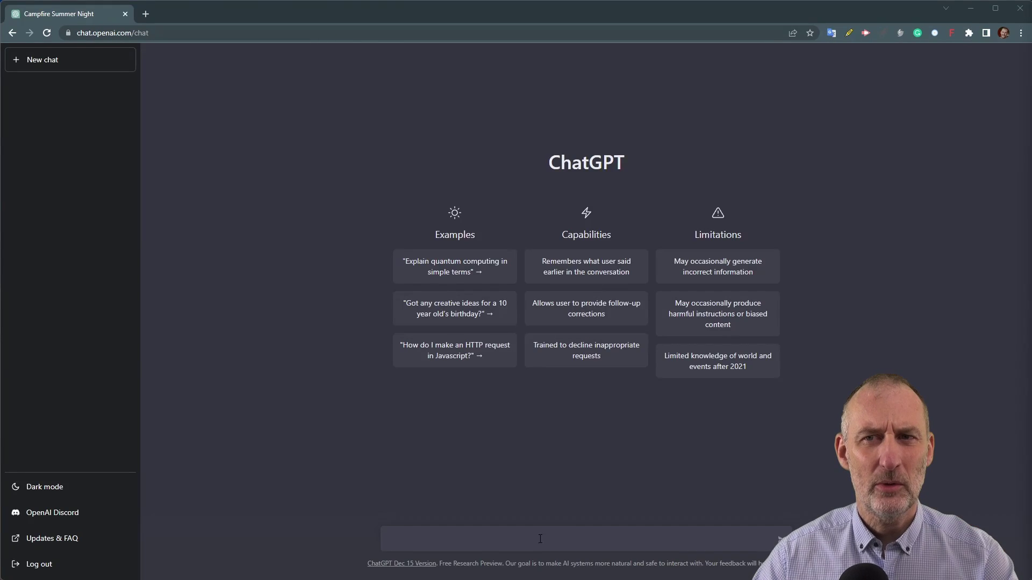
Step: Ask ChatGPT to 'suggest me a short random scene' and copy its dark-and-stormy-night opening lines
type("suggest me a s")
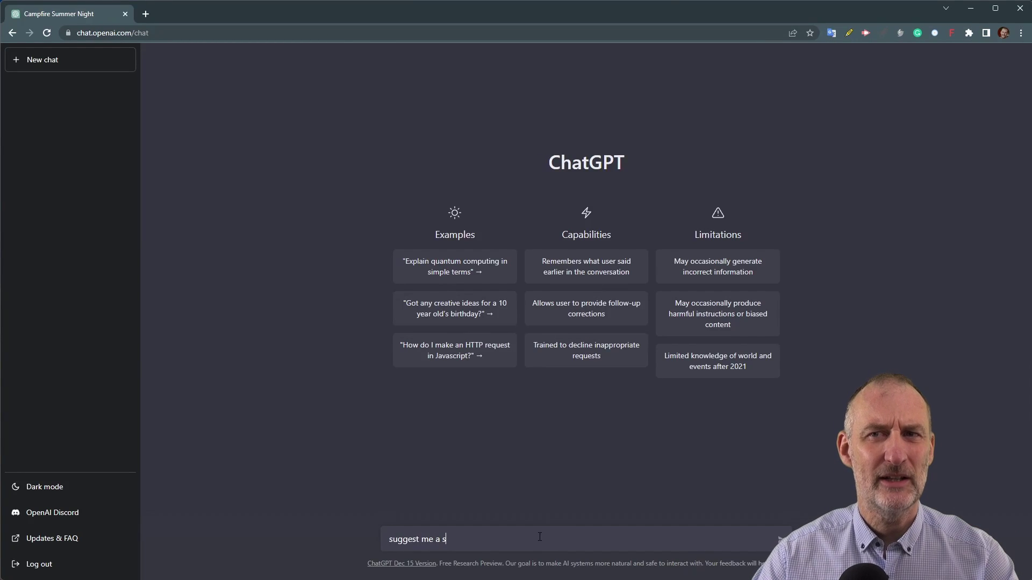
type("hort random scene")
key("Return")
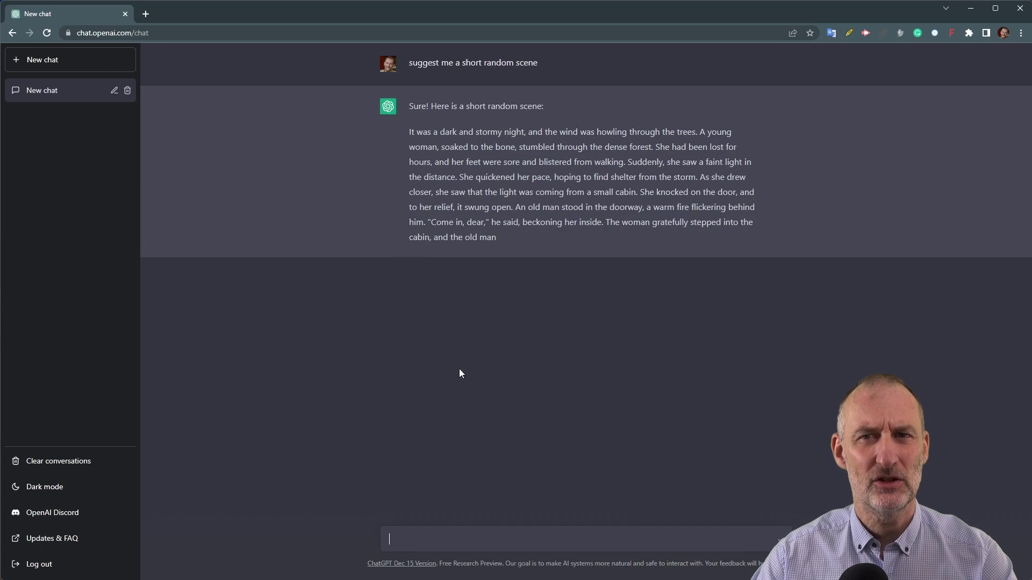
left_click_drag(409, 132, 653, 146)
right_click(598, 156)
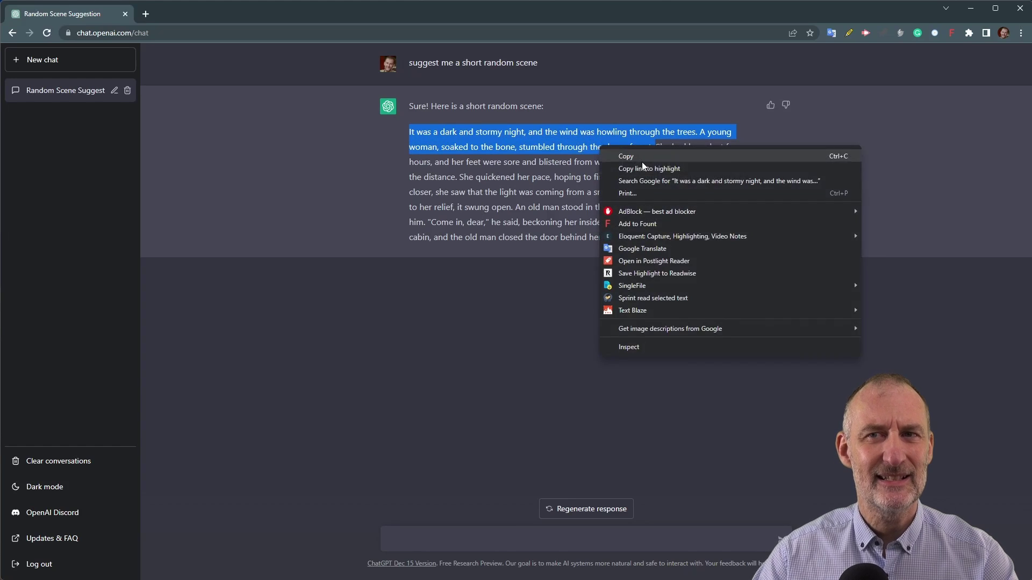
Step: Prompt Midjourney with 'A cartoon with the following scene:' followed by the pasted stormy-night story
type("A")
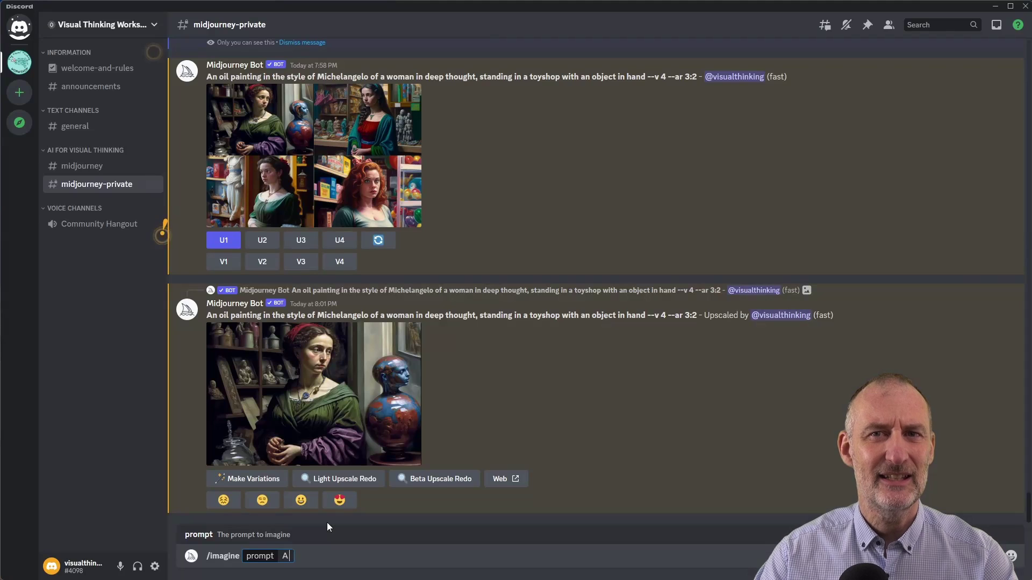
type(" cartoon with the following scene:")
key("ctrl+v")
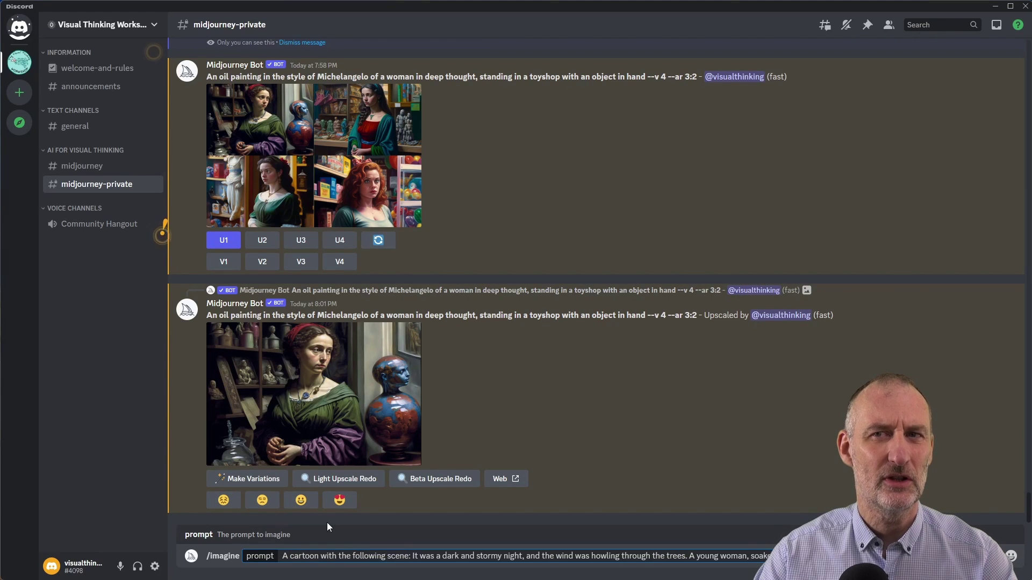
key("Return")
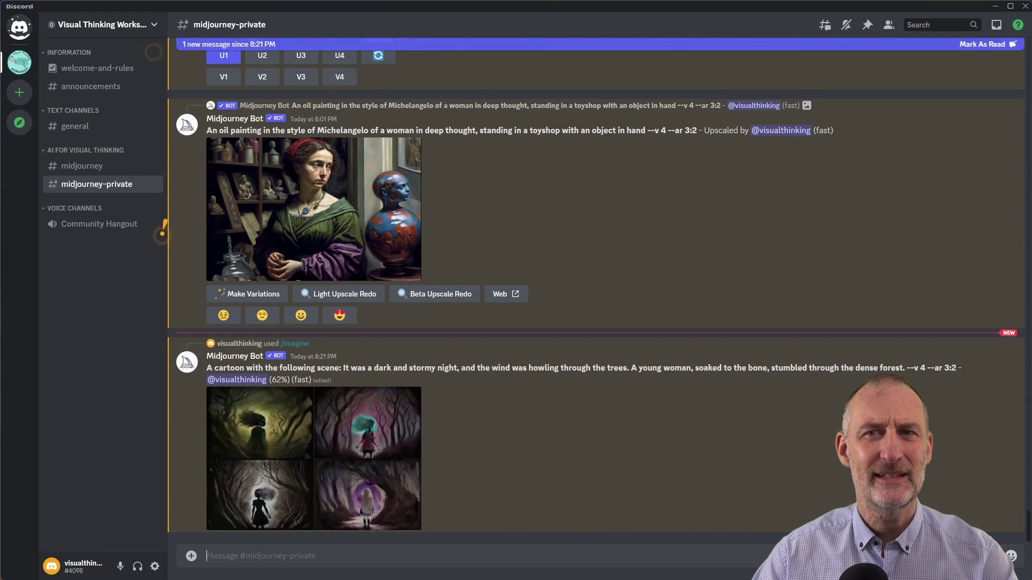
Step: Enlarge the cartoon grid, snip its bottom-right forest-girl image, and return to the mind map
left_click(319, 411)
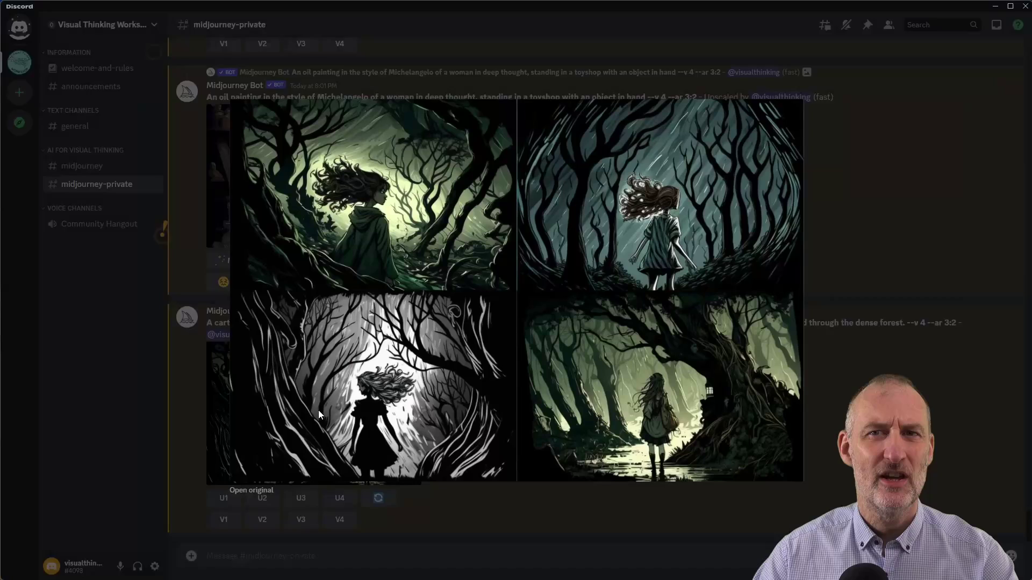
key("super+shift+s")
left_click_drag(514, 294, 797, 486)
key("alt+Tab")
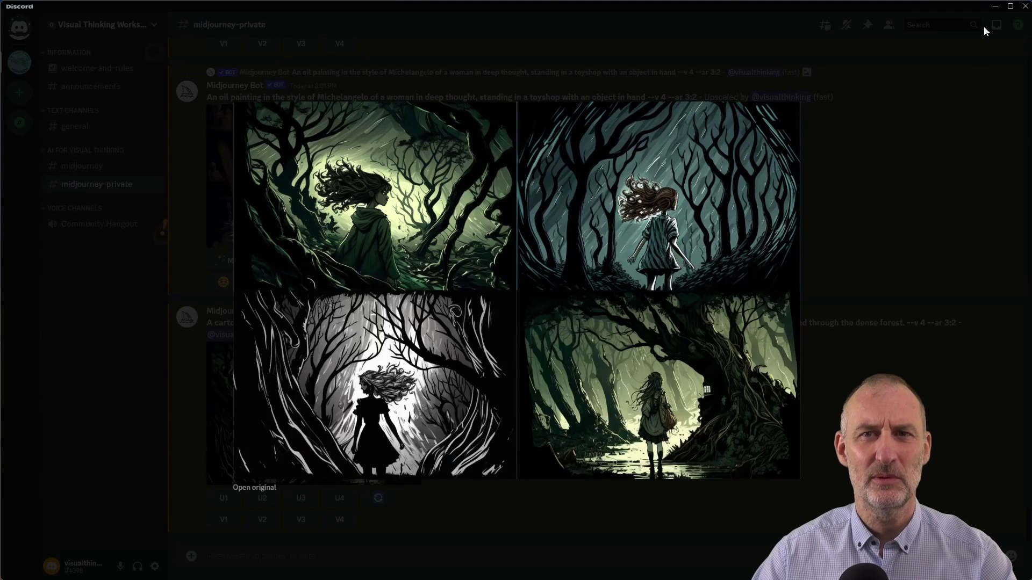
Step: Paste the snipped forest-girl cartoon below the heading 'What is the nature of consciousness?'
key("ctrl+v")
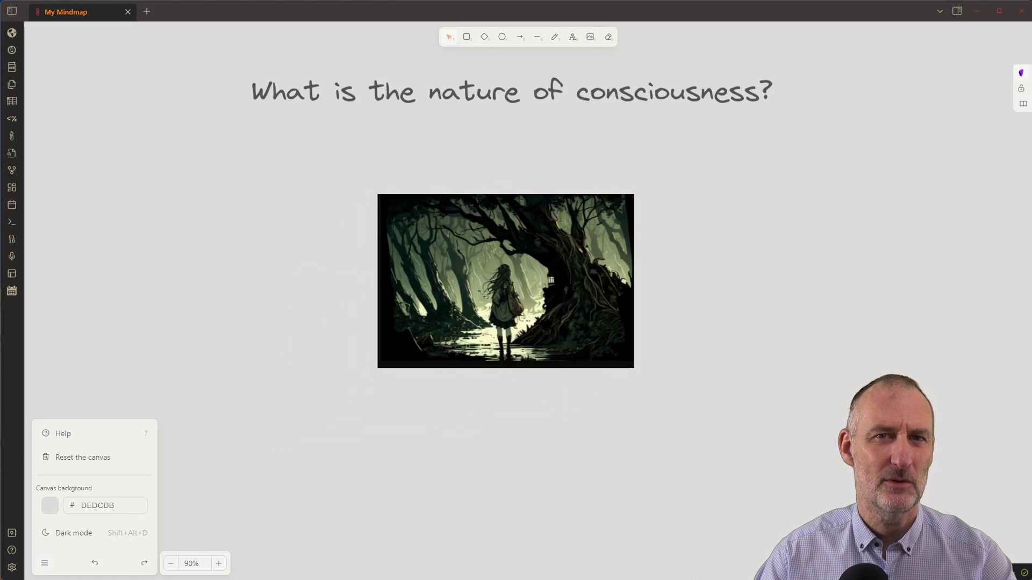